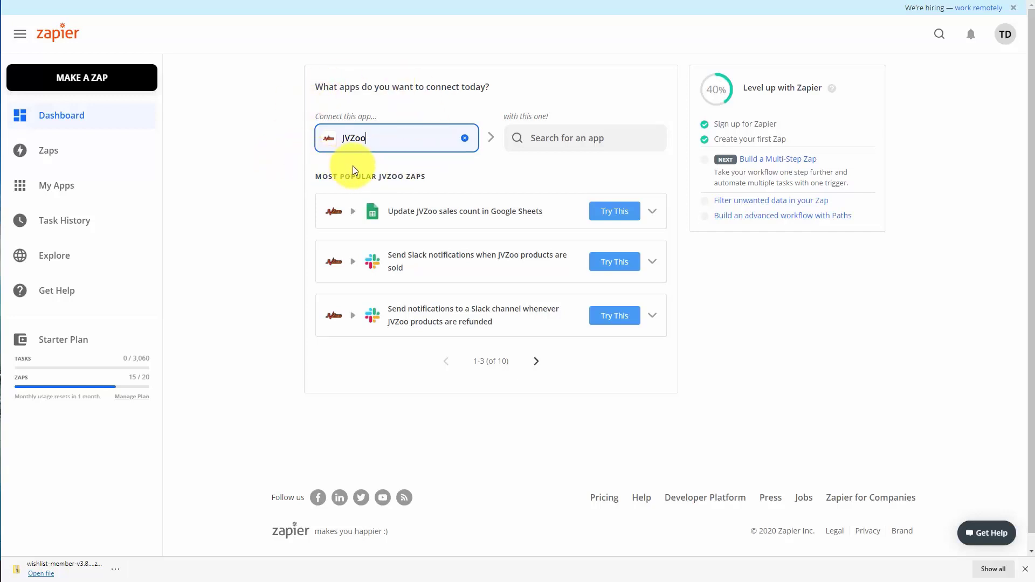
Step: Choose Mailchimp as the app to connect with JVZoo
{"action": "left_click", "coordinate": [554, 144]}
{"action": "type", "text": "mailchimp"}
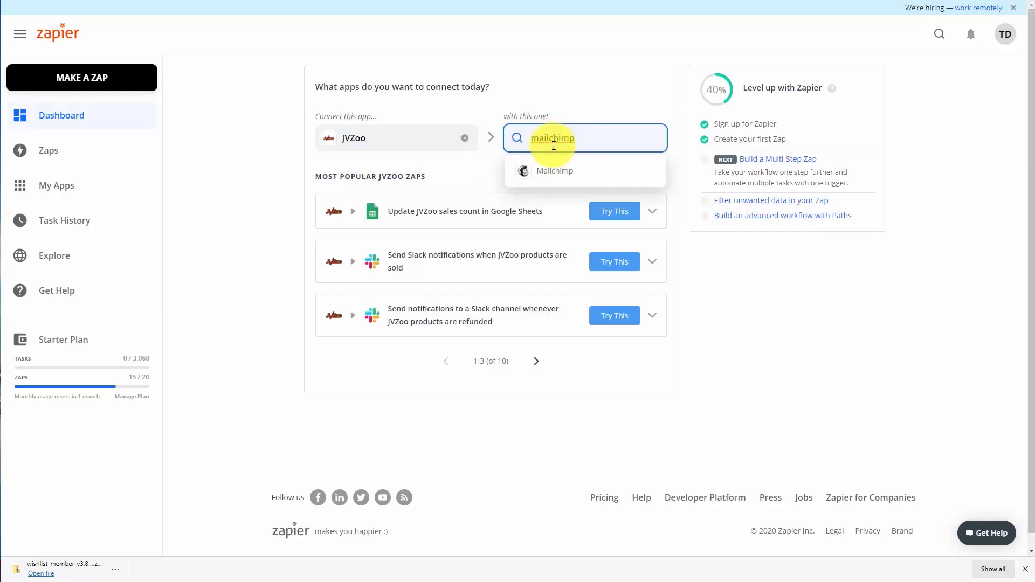
{"action": "left_click", "coordinate": [549, 173]}
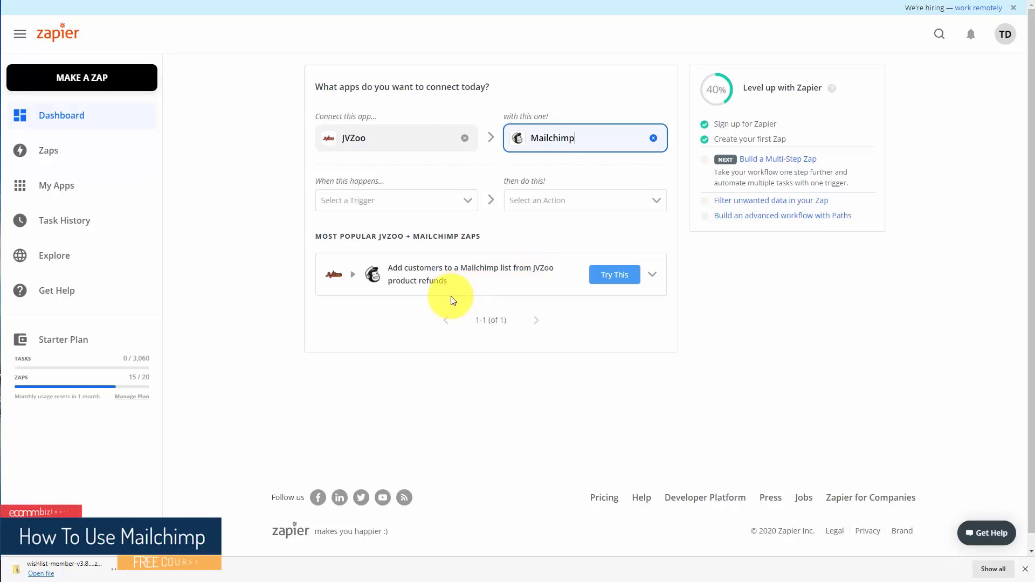
Step: Set the Zap's trigger to New Sale and its action to Add/Update Subscriber
{"action": "left_click", "coordinate": [468, 202]}
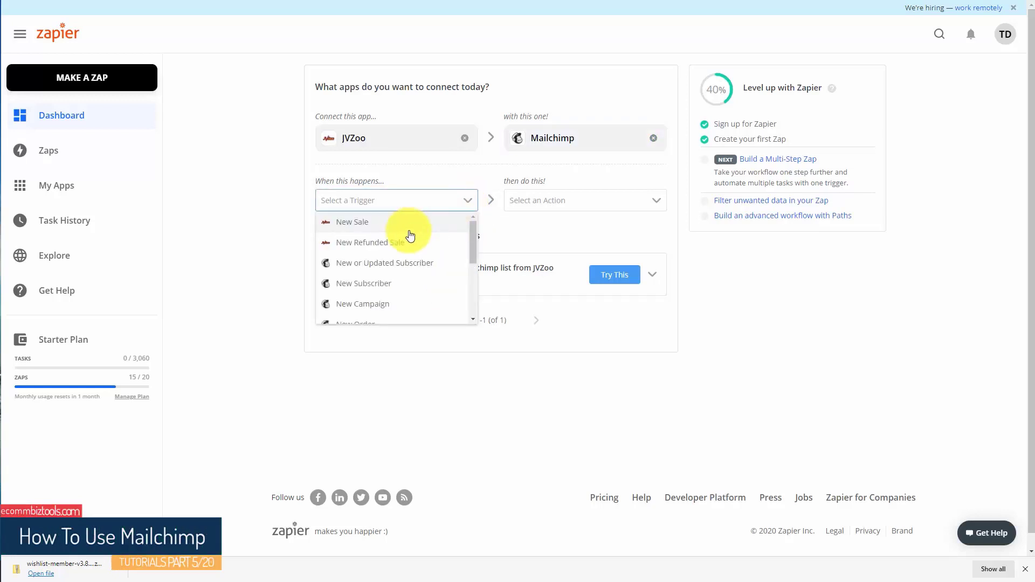
{"action": "left_click", "coordinate": [356, 227]}
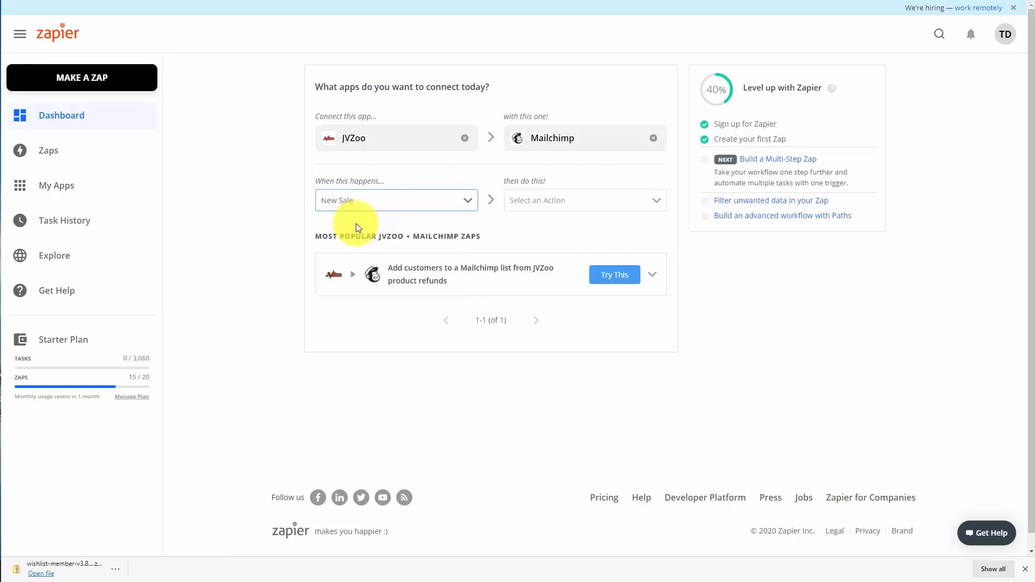
{"action": "left_click", "coordinate": [628, 201]}
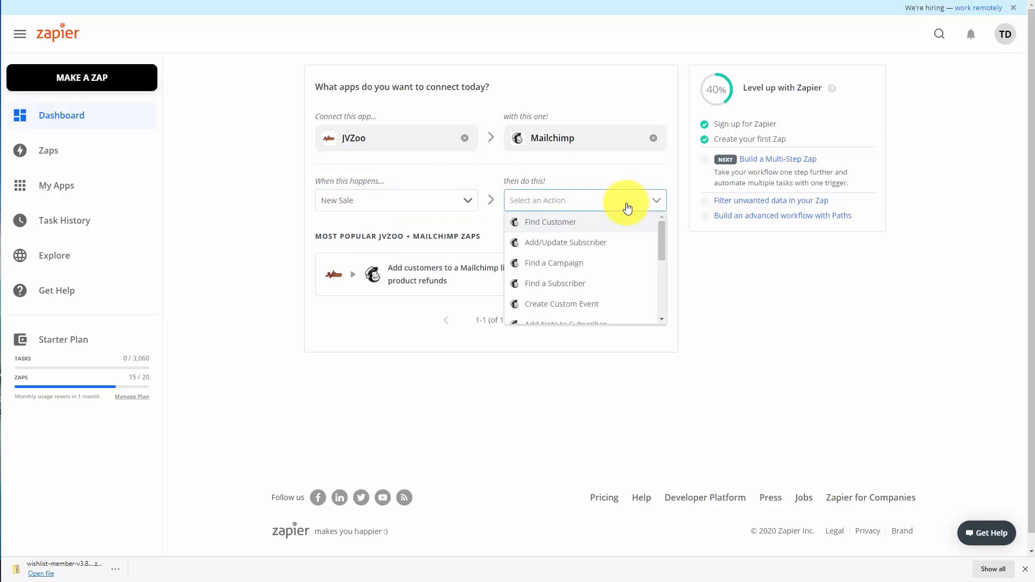
{"action": "left_click", "coordinate": [569, 241]}
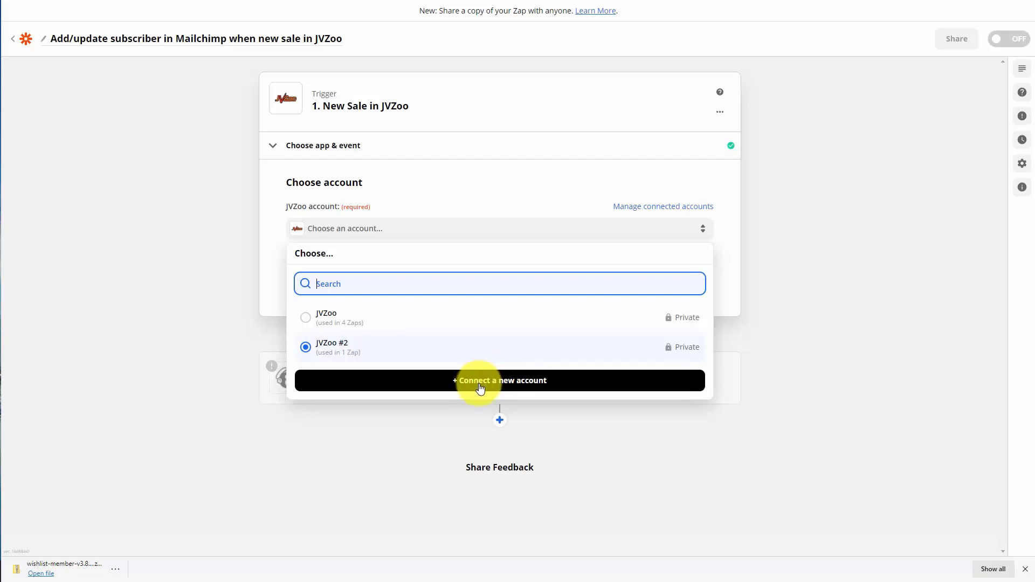
Step: Assign the JVZoo account to the New Sale trigger and view the product choices in the trigger setup
{"action": "left_click", "coordinate": [480, 388]}
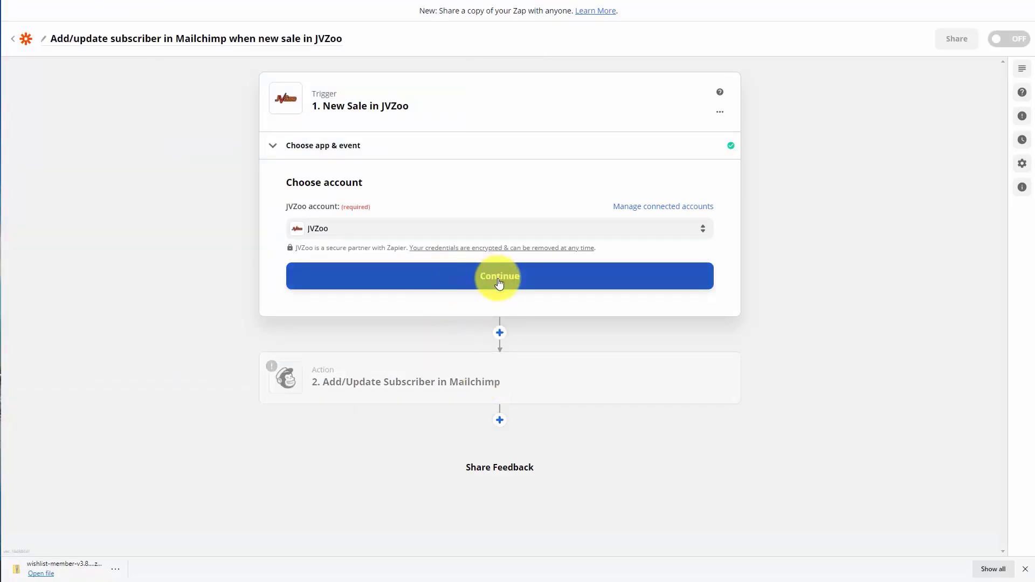
{"action": "left_click", "coordinate": [499, 281]}
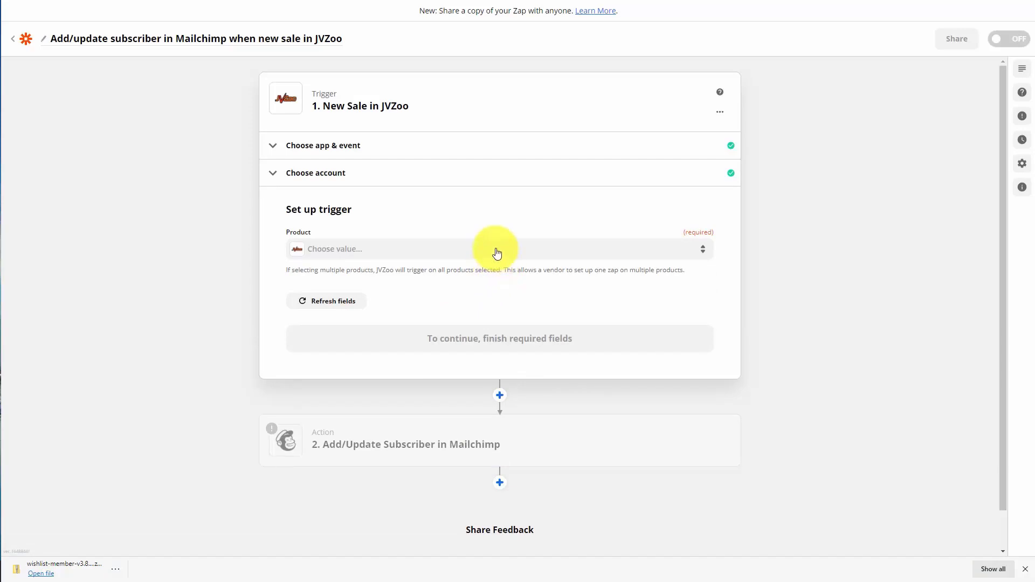
{"action": "left_click", "coordinate": [495, 251]}
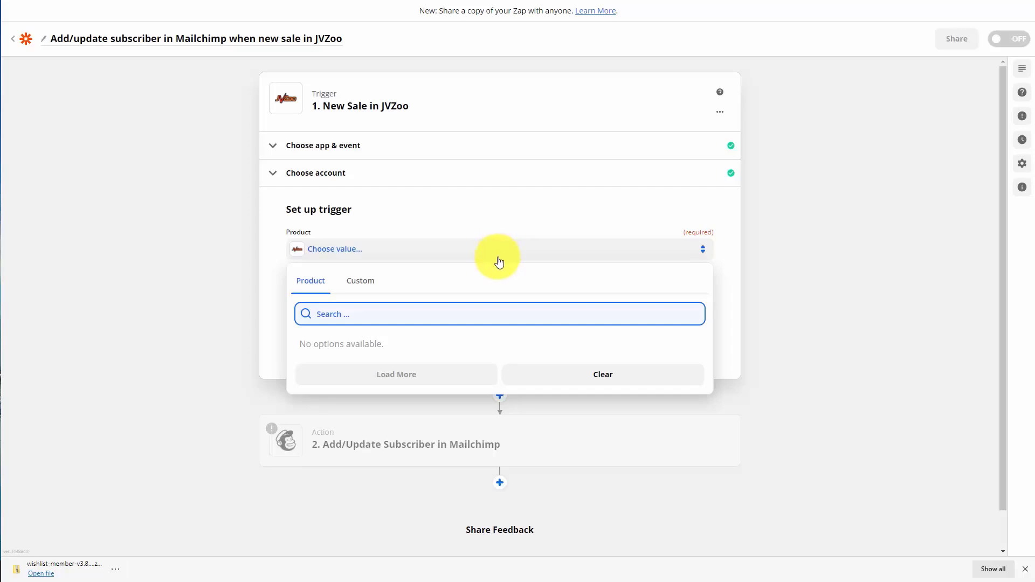
{"action": "left_click", "coordinate": [496, 258]}
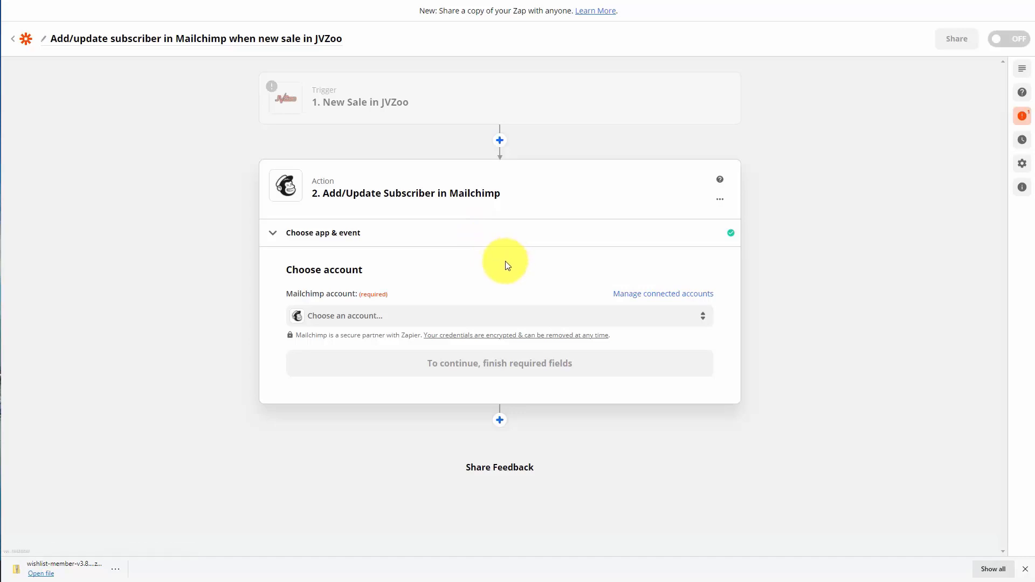
Step: Connect a Mailchimp account to the Add/Update Subscriber action, authorizing Zapier's access, and continue to the action setup
{"action": "left_click", "coordinate": [469, 325]}
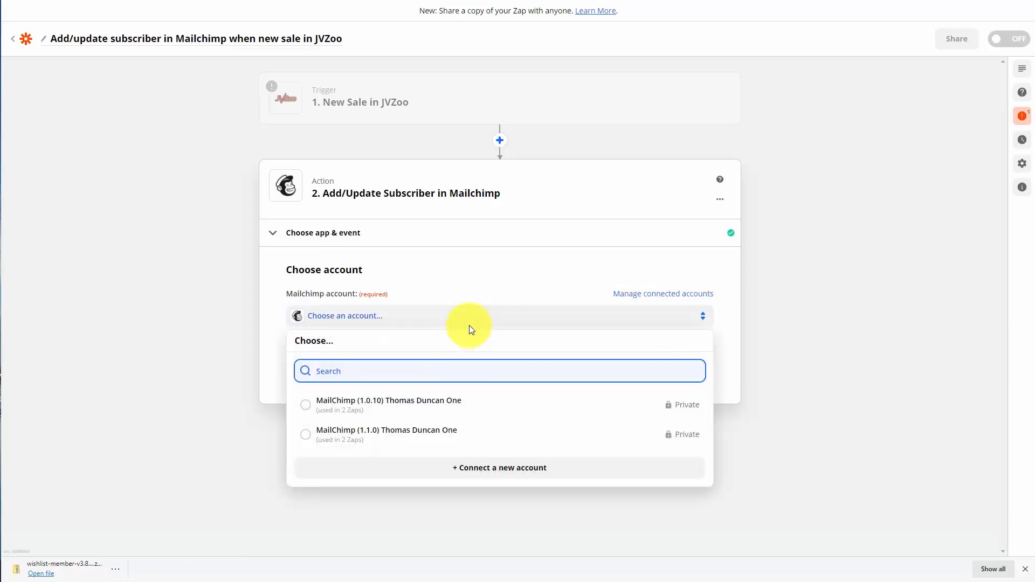
{"action": "left_click", "coordinate": [465, 443]}
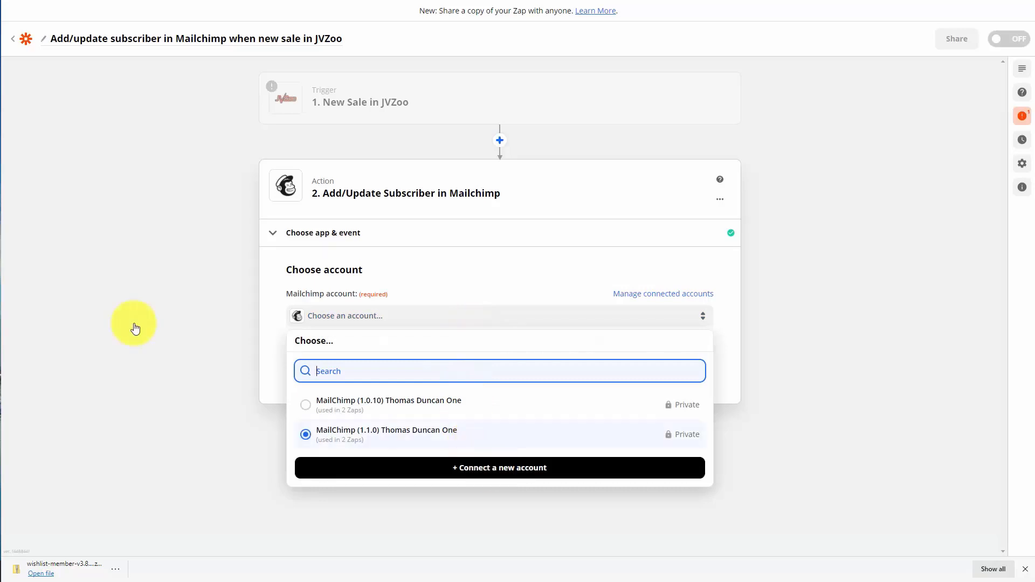
{"action": "left_click", "coordinate": [492, 468]}
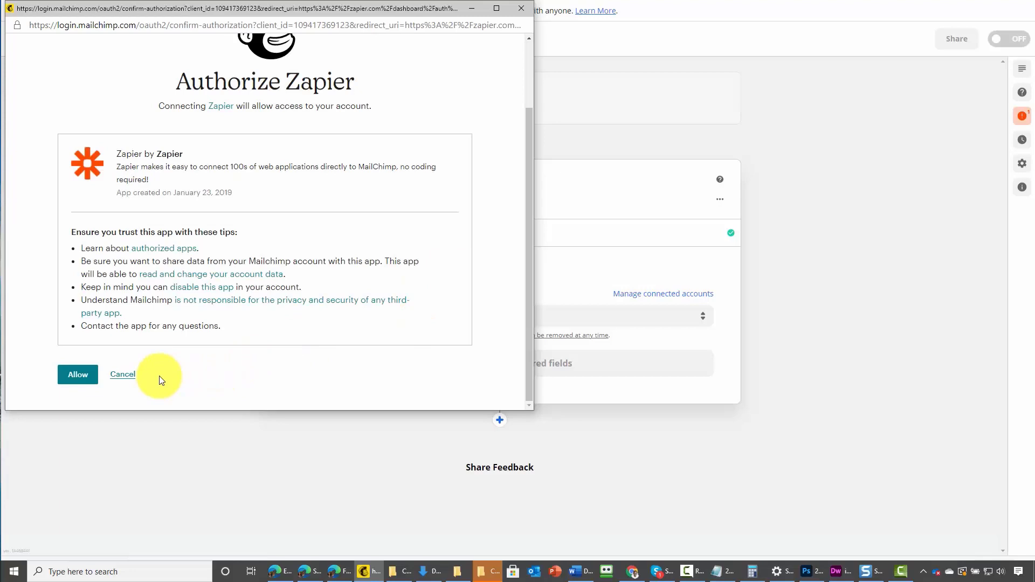
{"action": "left_click", "coordinate": [77, 379]}
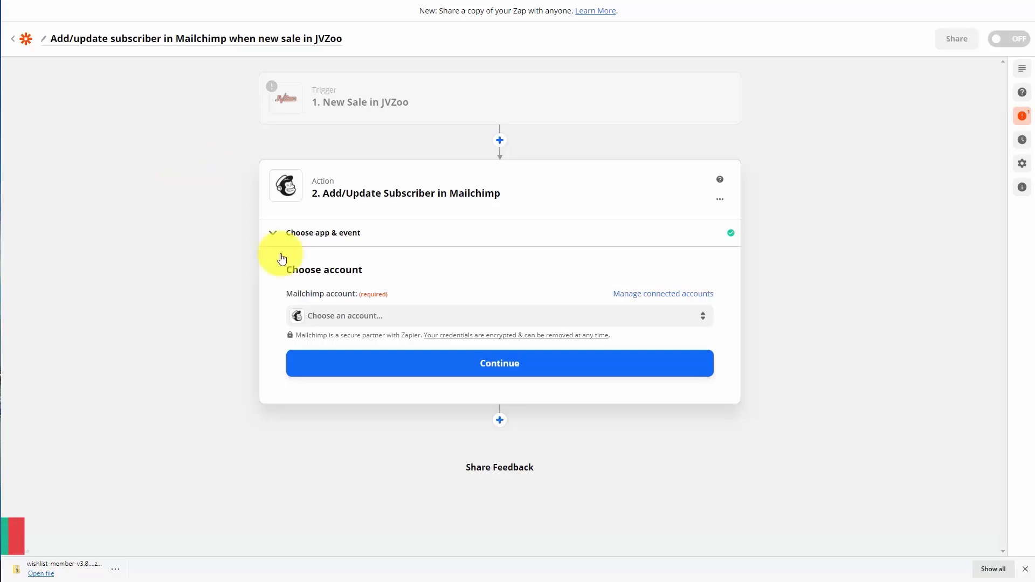
{"action": "left_click", "coordinate": [401, 321]}
{"action": "left_click", "coordinate": [455, 467]}
{"action": "left_click", "coordinate": [487, 364]}
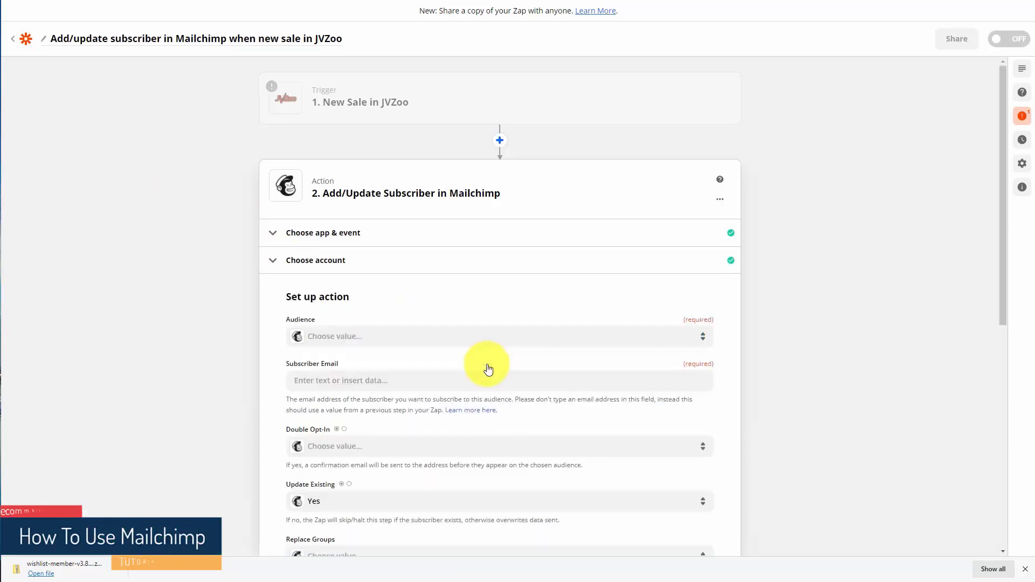
Step: Set the action's audience to Video Tutorials and map Subscriber Email to the Customer Email from the JVZoo sale
{"action": "left_click", "coordinate": [512, 338]}
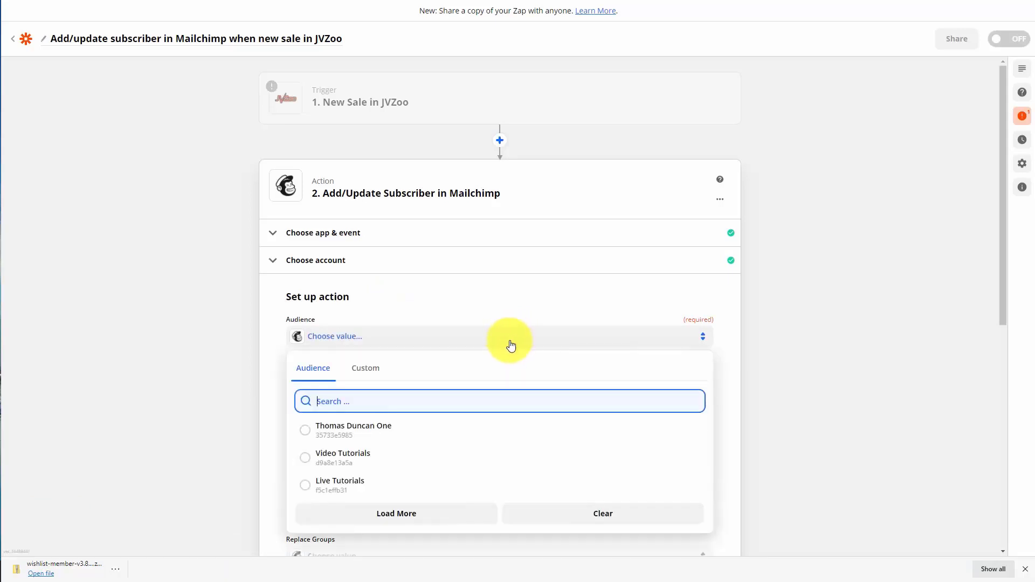
{"action": "left_click", "coordinate": [306, 458]}
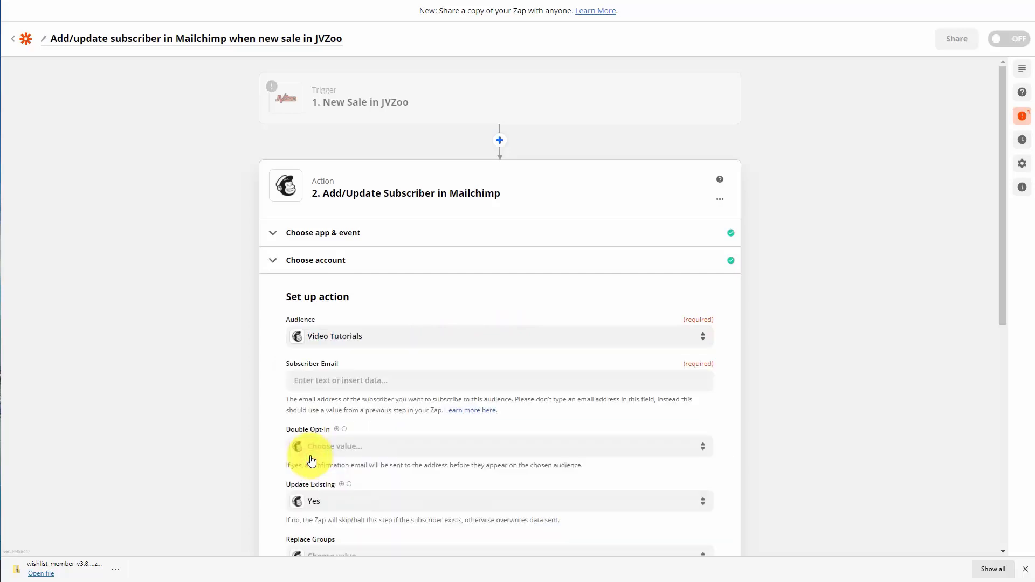
{"action": "scroll", "coordinate": [170, 425], "scroll_direction": "down", "scroll_amount": 1}
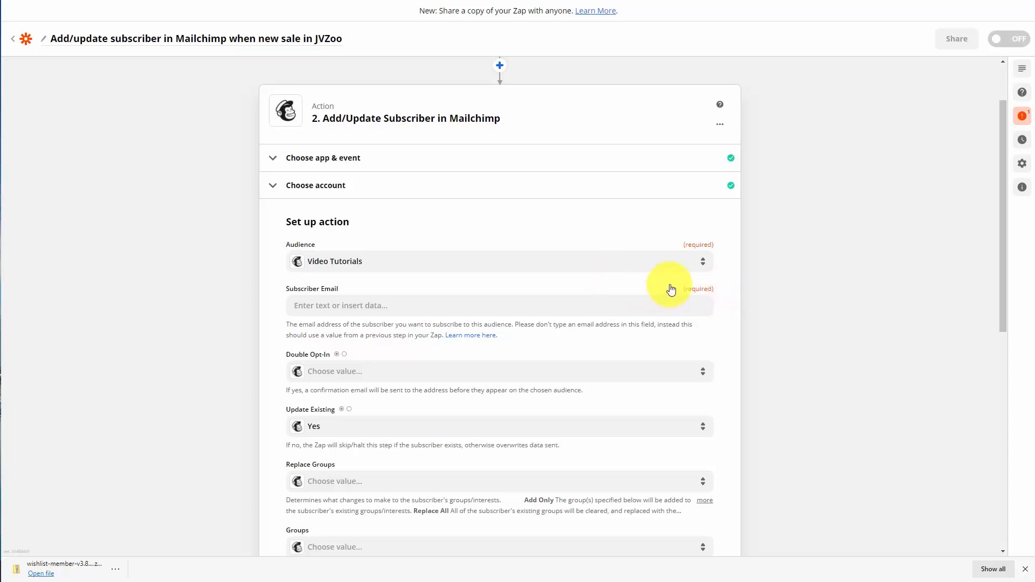
{"action": "left_click", "coordinate": [332, 304]}
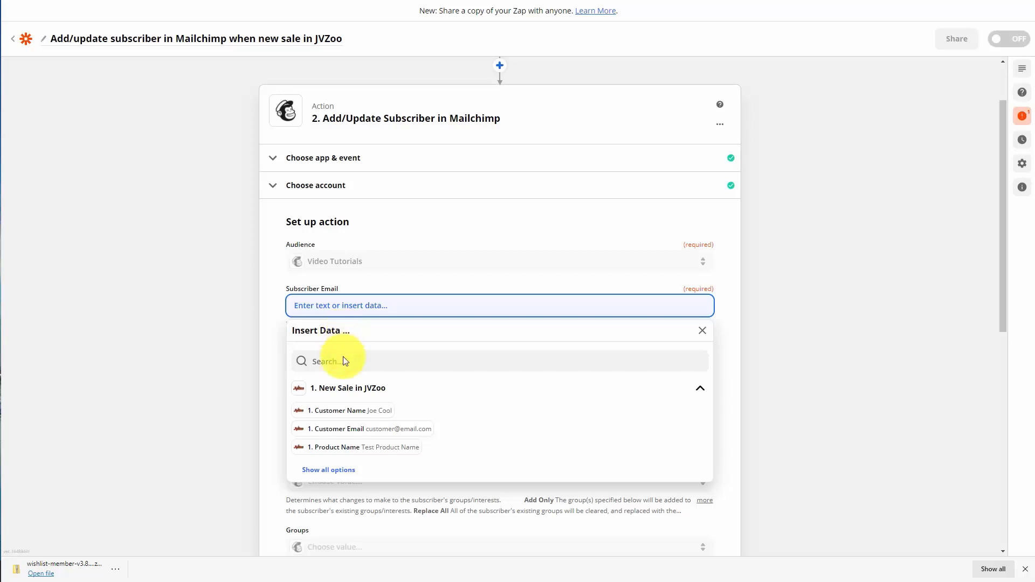
{"action": "left_click", "coordinate": [365, 430]}
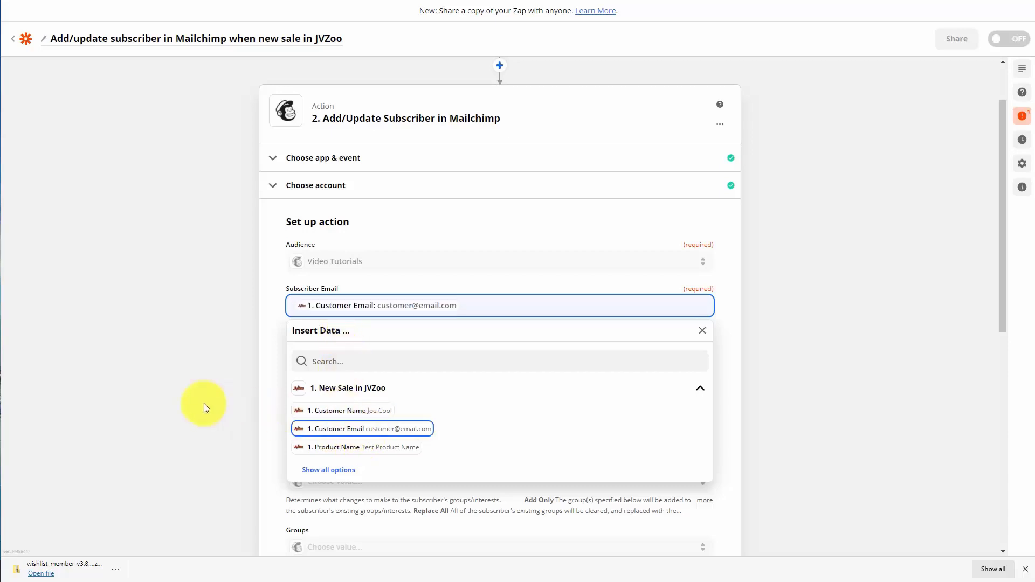
{"action": "left_click", "coordinate": [183, 398]}
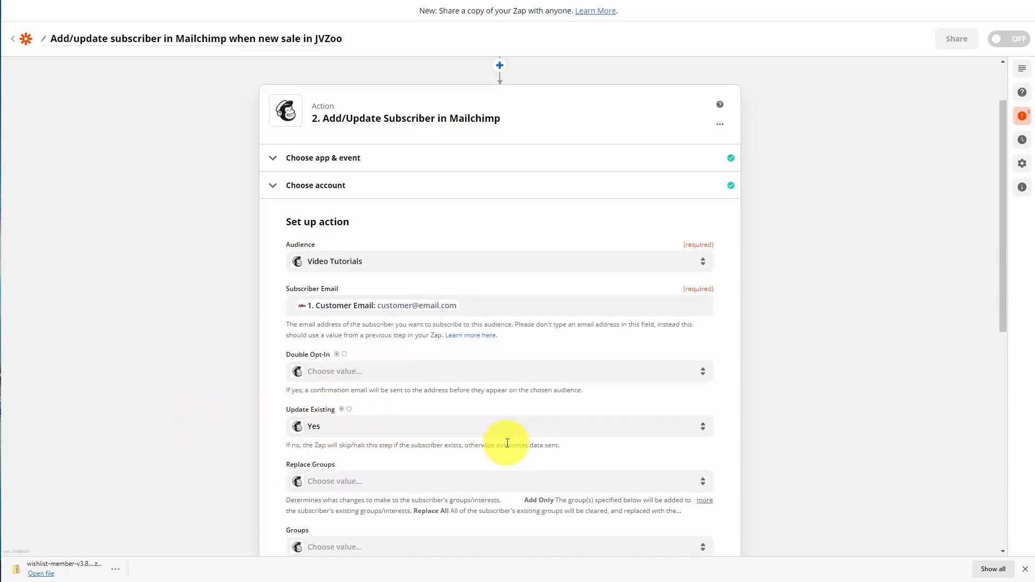
{"action": "scroll", "coordinate": [506, 443], "scroll_direction": "down", "scroll_amount": 7}
{"action": "left_click", "coordinate": [498, 463]}
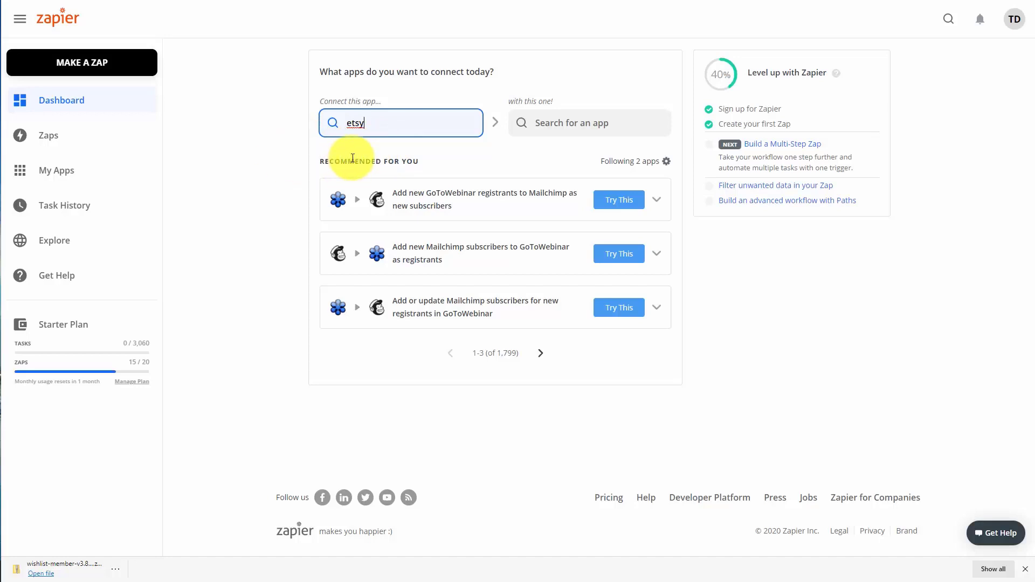
Step: Pair AWeber with Mailchimp on the dashboard and start the "Add new AWeber subscribers to Mailchimp as subscribers" Zap
{"action": "key", "text": "ctrl+Tab"}
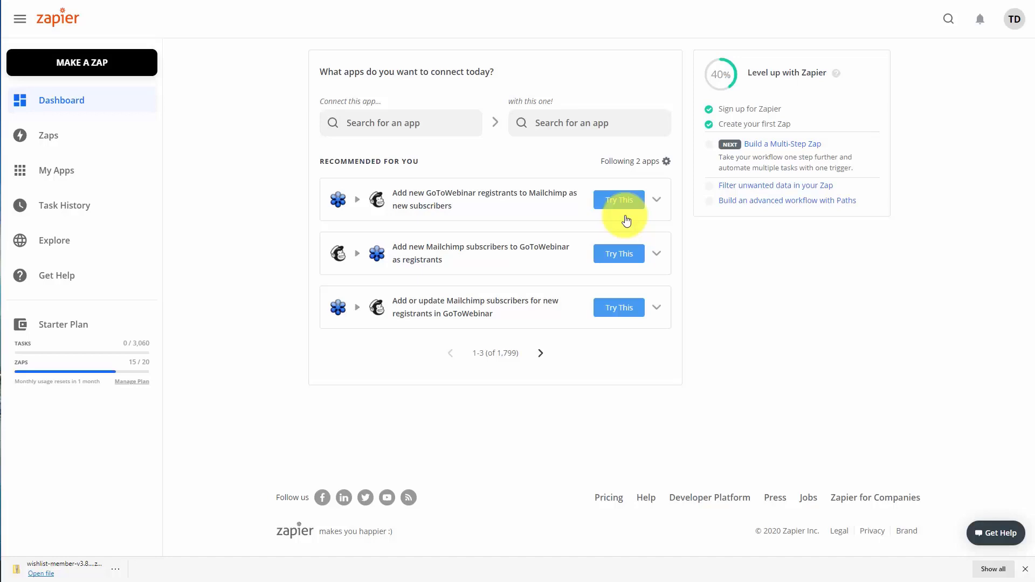
{"action": "type", "text": "awe"}
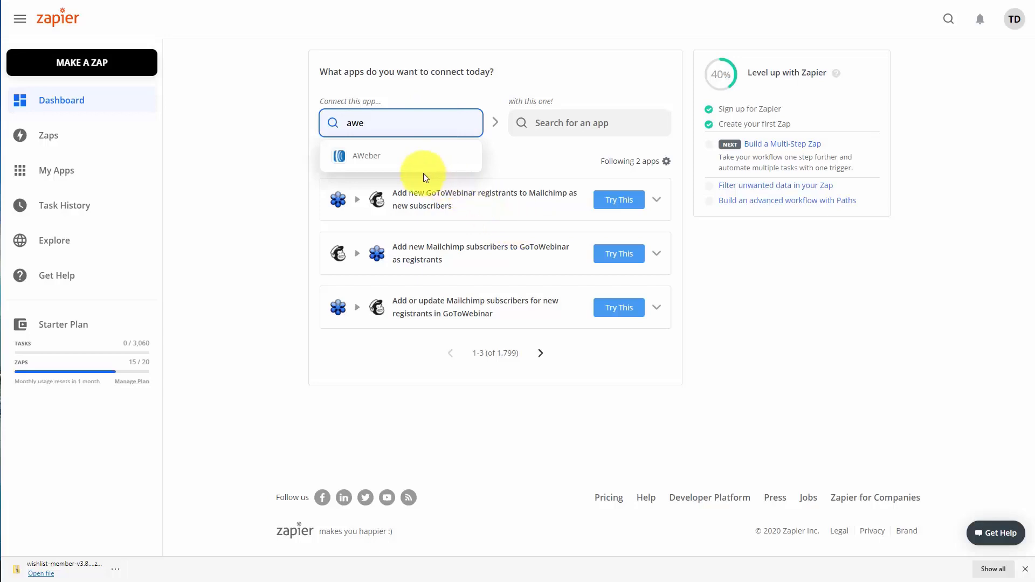
{"action": "left_click", "coordinate": [365, 156]}
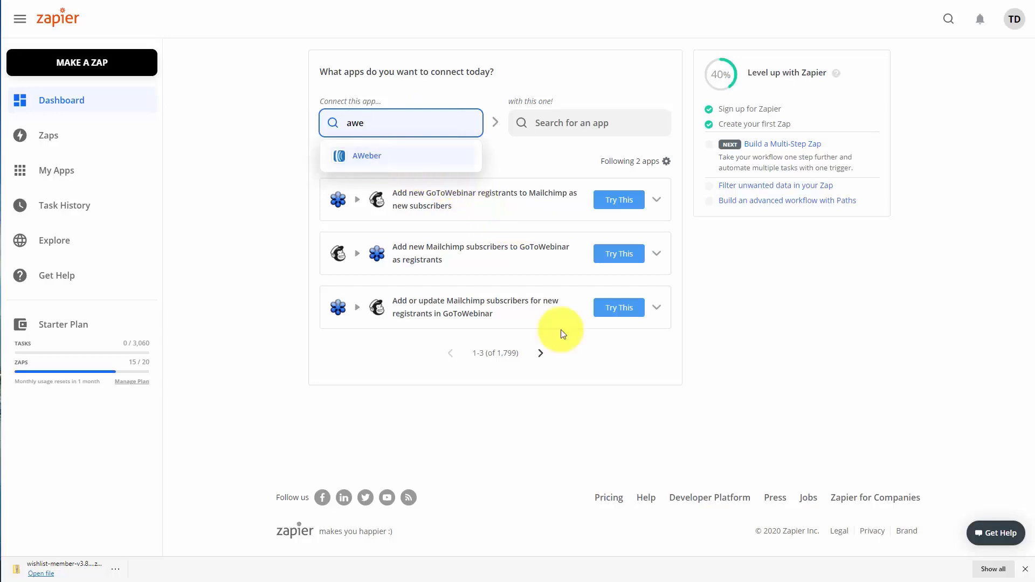
{"action": "left_click", "coordinate": [563, 125]}
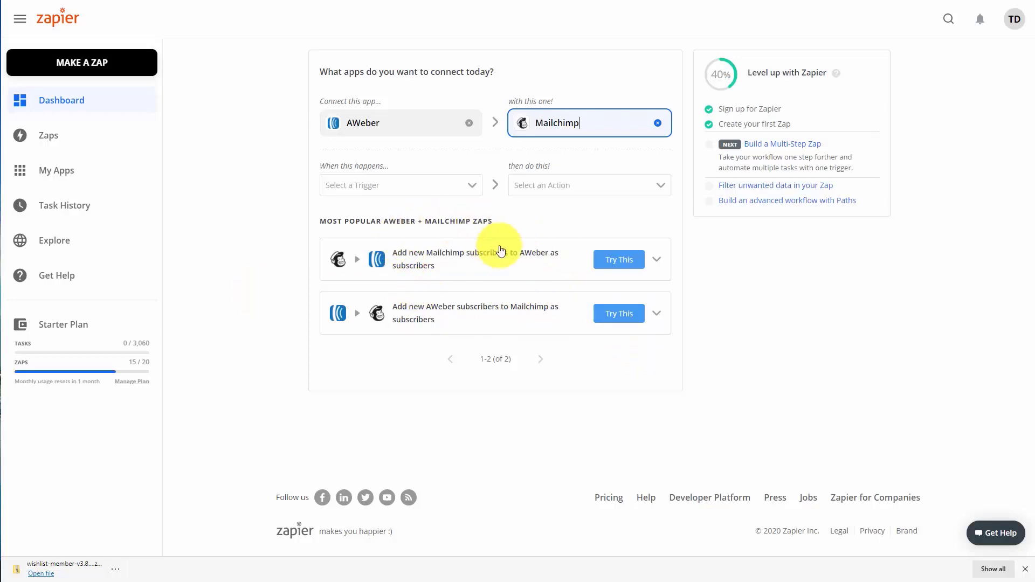
{"action": "left_click", "coordinate": [612, 315]}
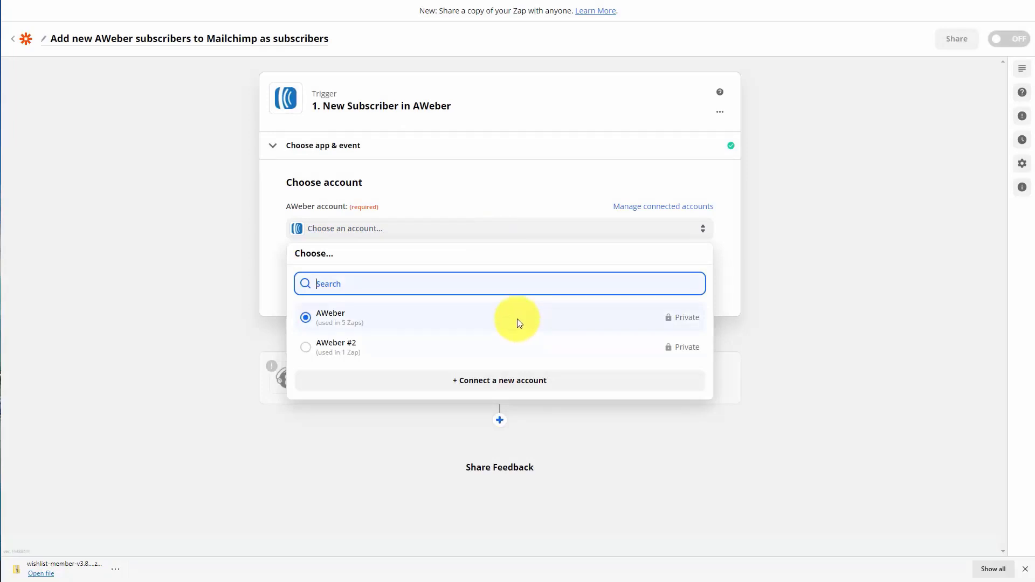
Step: View the AWeber login for connecting a new account, dismiss it, and use the existing AWeber account for the trigger
{"action": "left_click", "coordinate": [492, 384]}
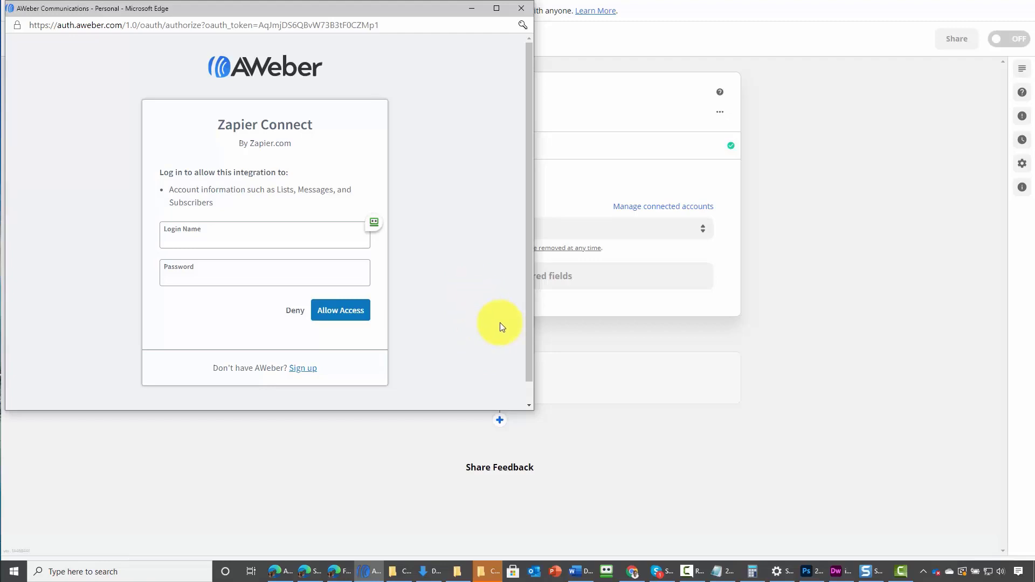
{"action": "left_click", "coordinate": [532, 233]}
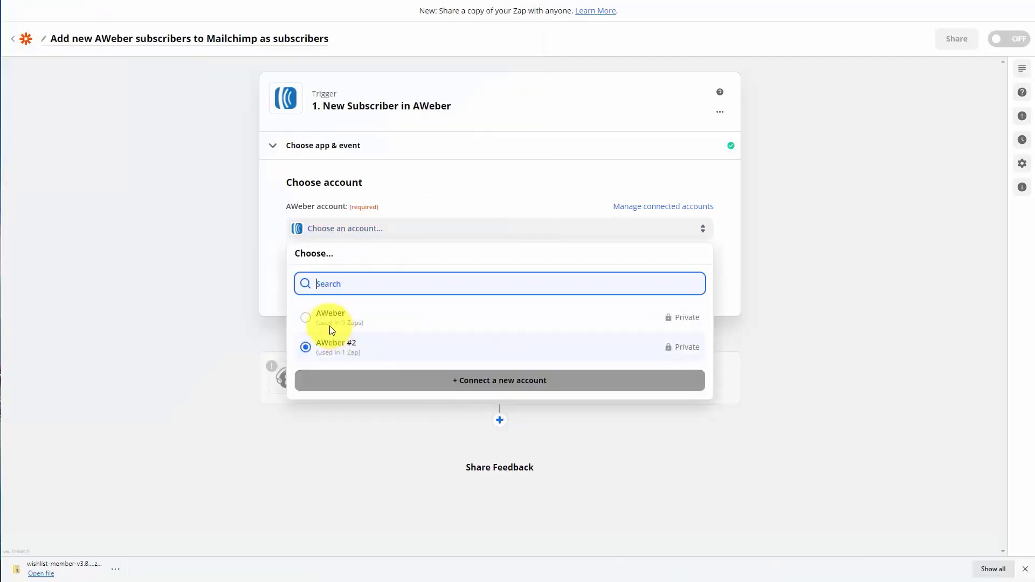
{"action": "left_click", "coordinate": [306, 319]}
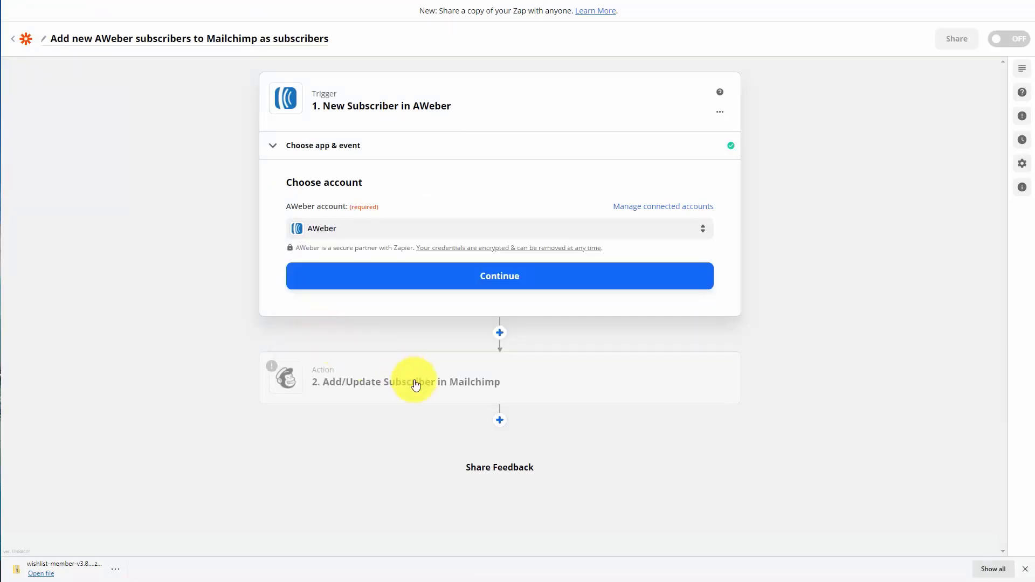
{"action": "left_click", "coordinate": [503, 285]}
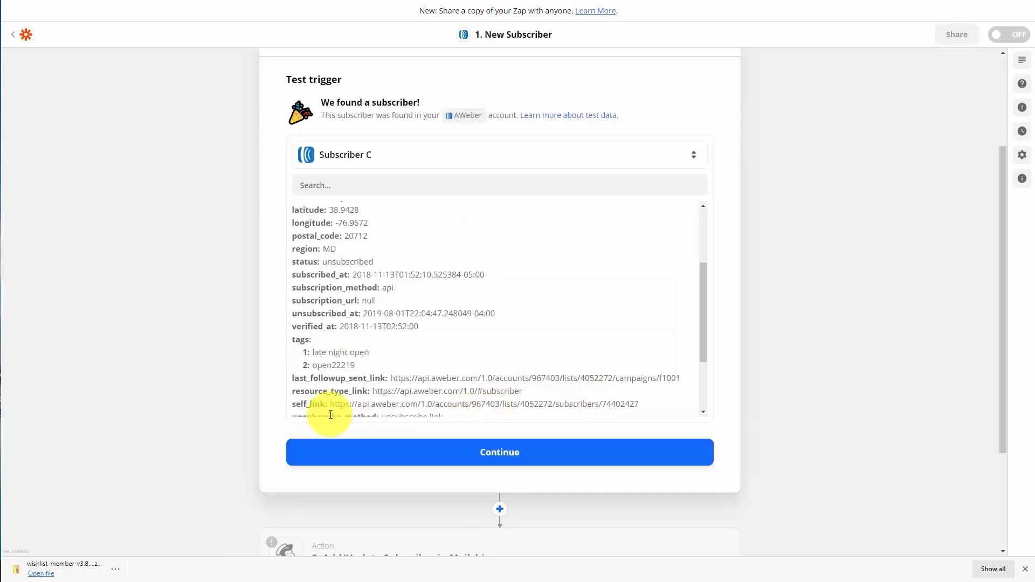
Step: Accept the AWeber test subscriber and confirm the Add/Update Subscriber event and Mailchimp account for the action
{"action": "left_click", "coordinate": [497, 453]}
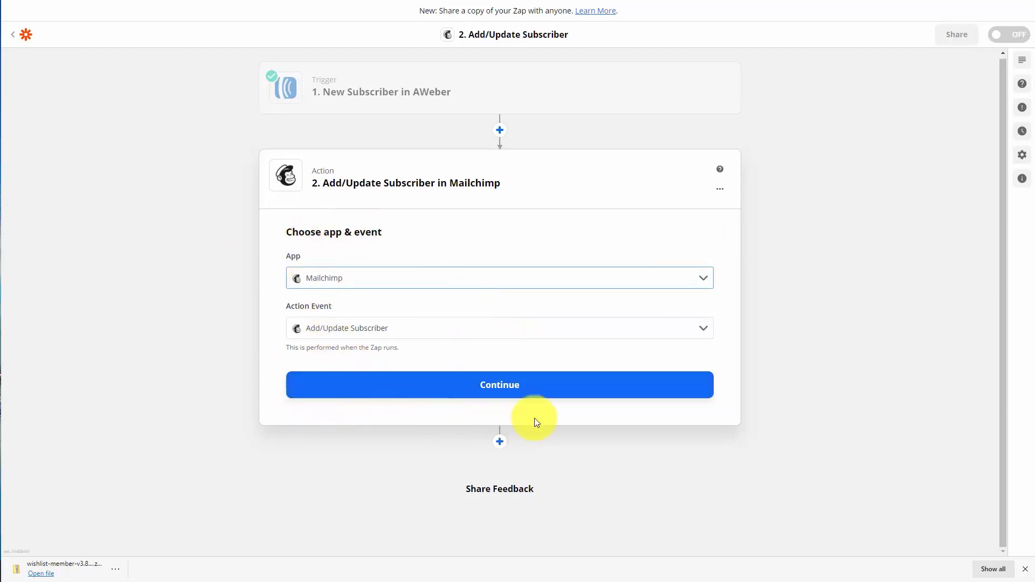
{"action": "left_click", "coordinate": [499, 384]}
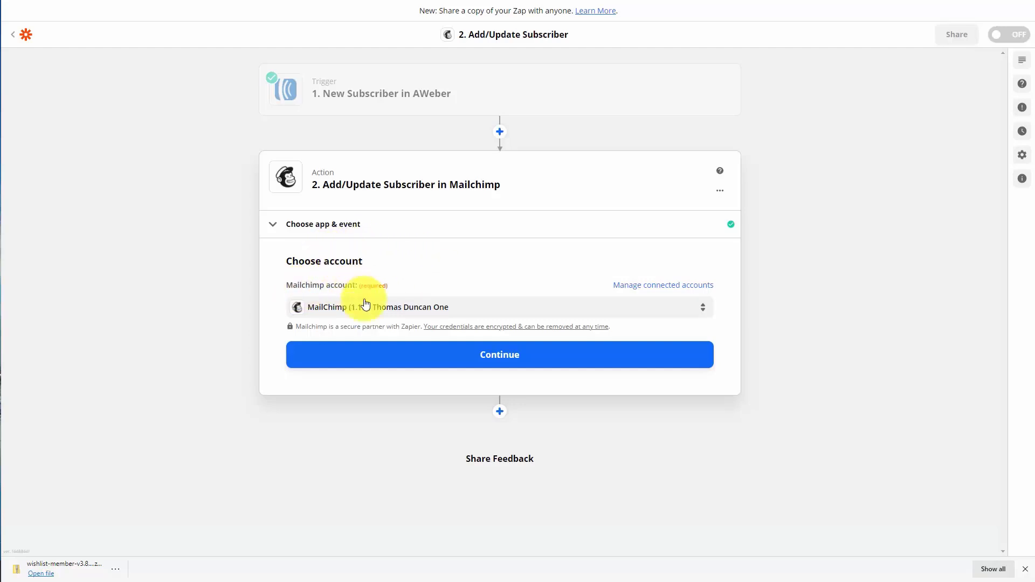
{"action": "left_click", "coordinate": [497, 356]}
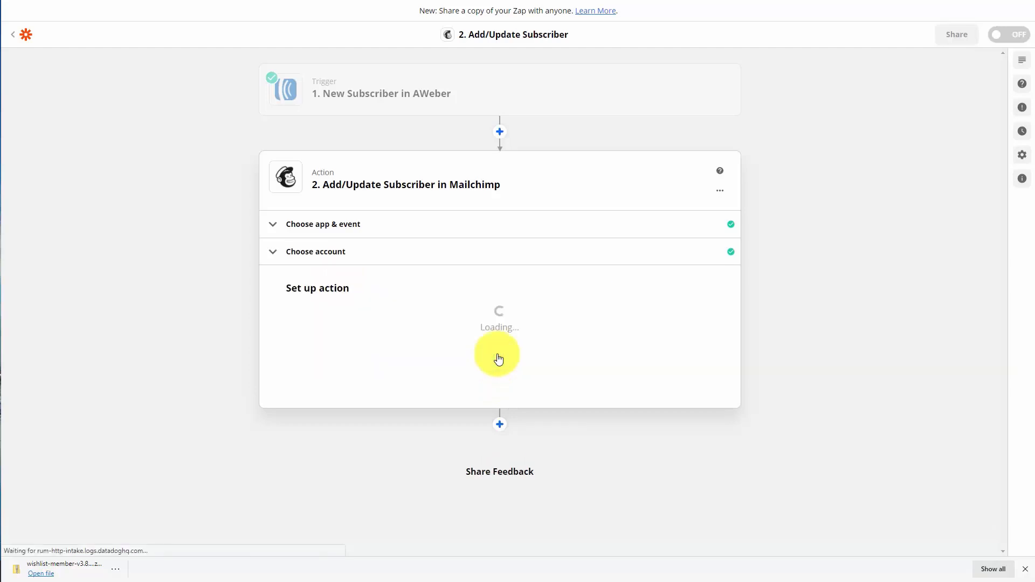
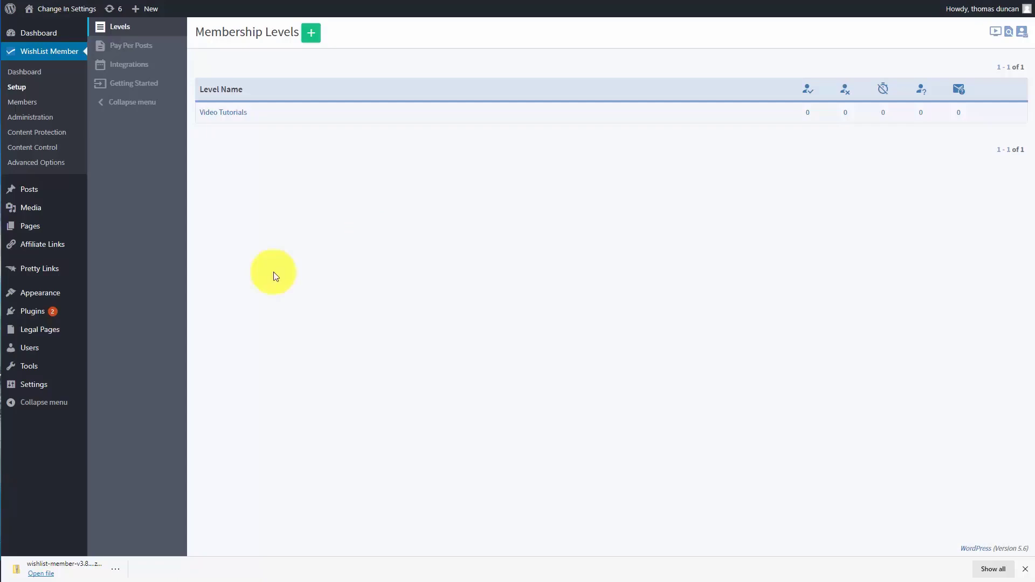
Step: Switch to Zapier and create a new Zap with Mailchimp's New or Updated Subscriber event as the trigger
{"action": "key", "text": "ctrl+Tab"}
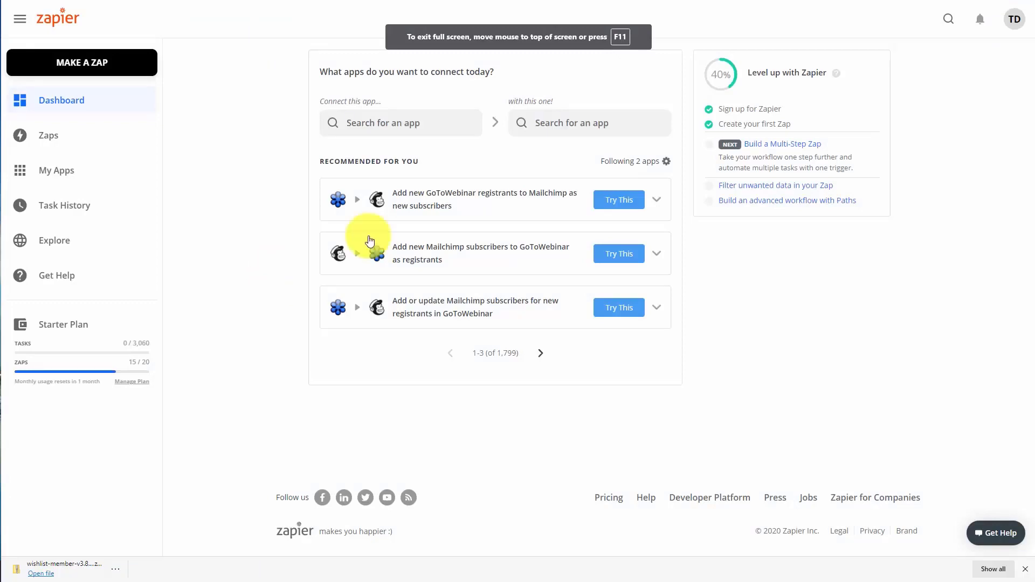
{"action": "left_click", "coordinate": [88, 66]}
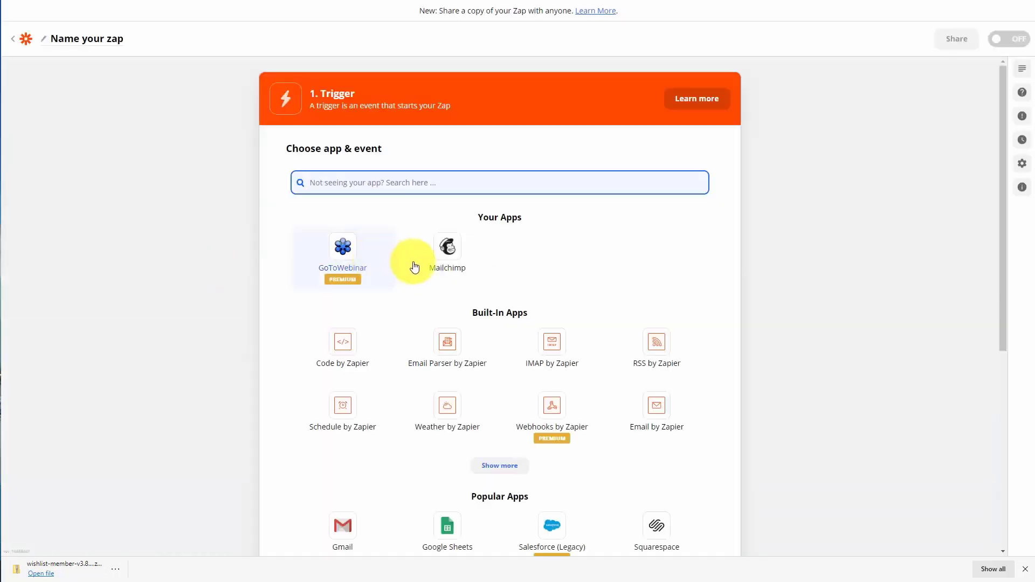
{"action": "left_click", "coordinate": [442, 243]}
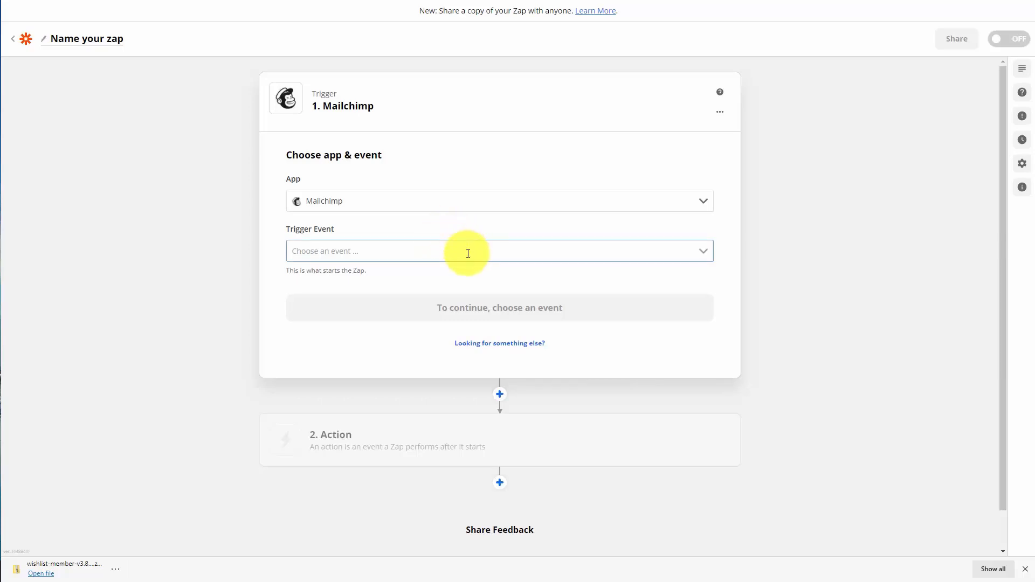
{"action": "left_click", "coordinate": [452, 258]}
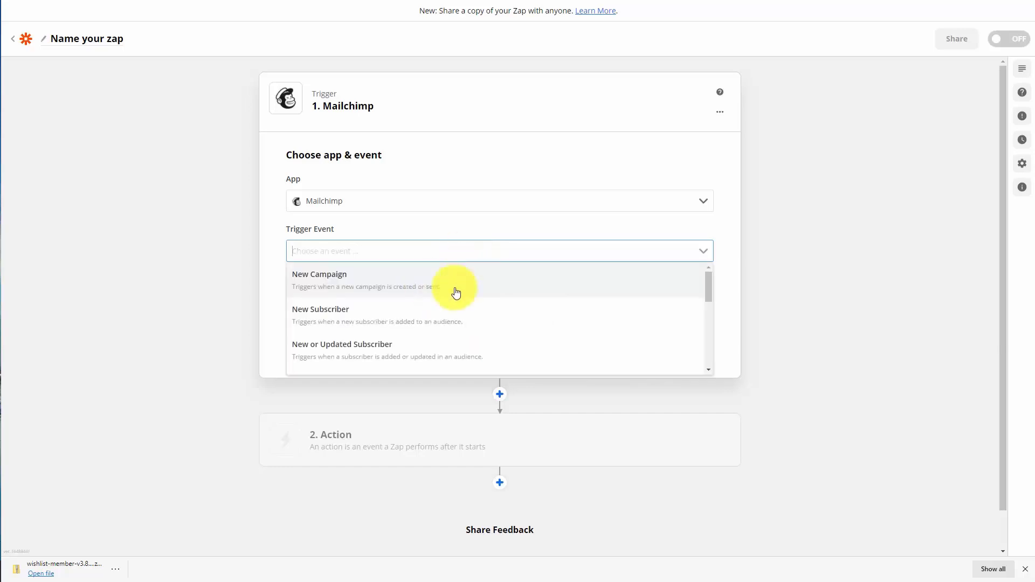
{"action": "left_click", "coordinate": [338, 352]}
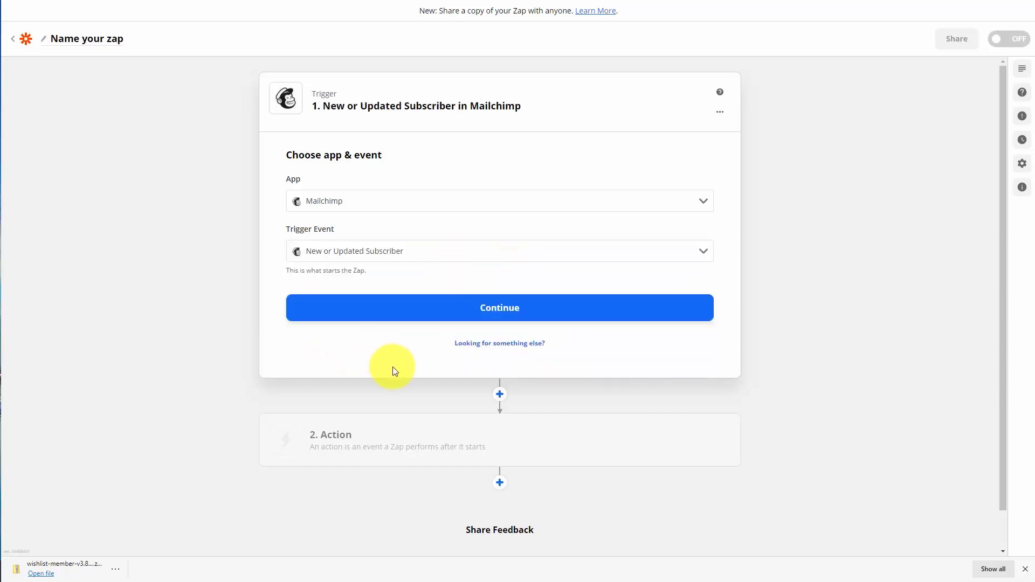
{"action": "left_click", "coordinate": [495, 313]}
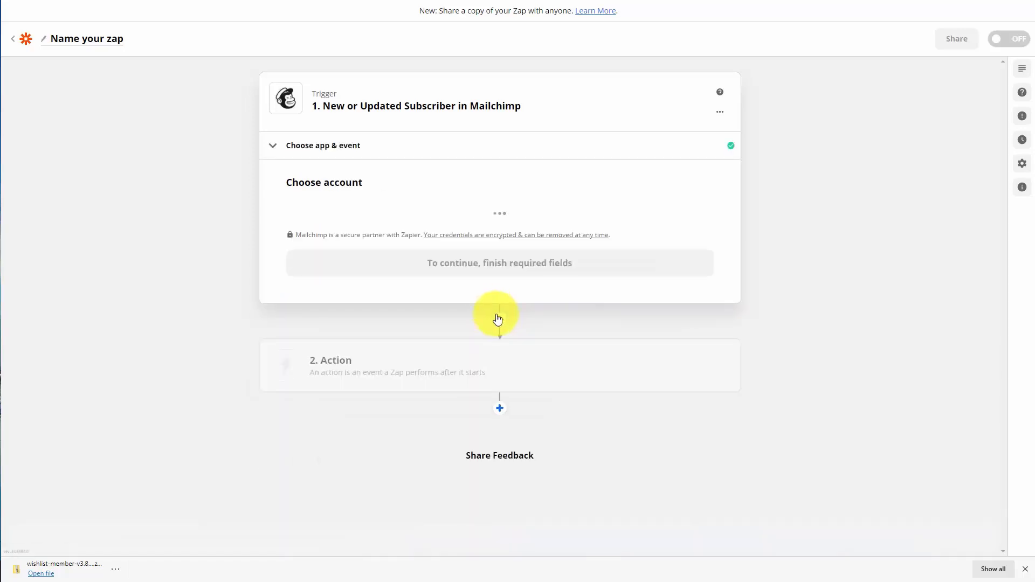
Step: Use the connected MailChimp (1.1.0) account for the trigger
{"action": "left_click", "coordinate": [474, 232]}
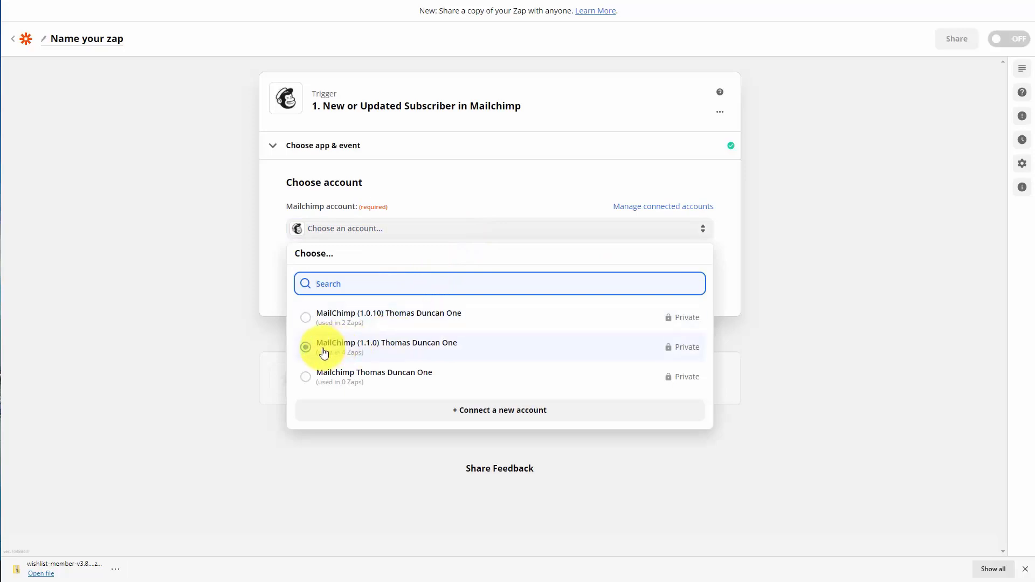
{"action": "left_click", "coordinate": [312, 350]}
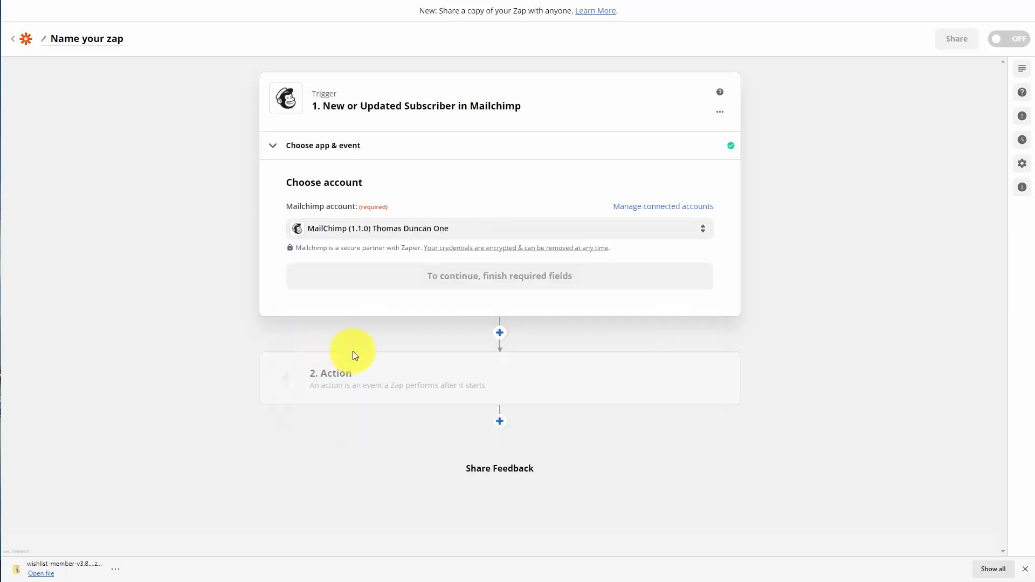
{"action": "left_click", "coordinate": [484, 277]}
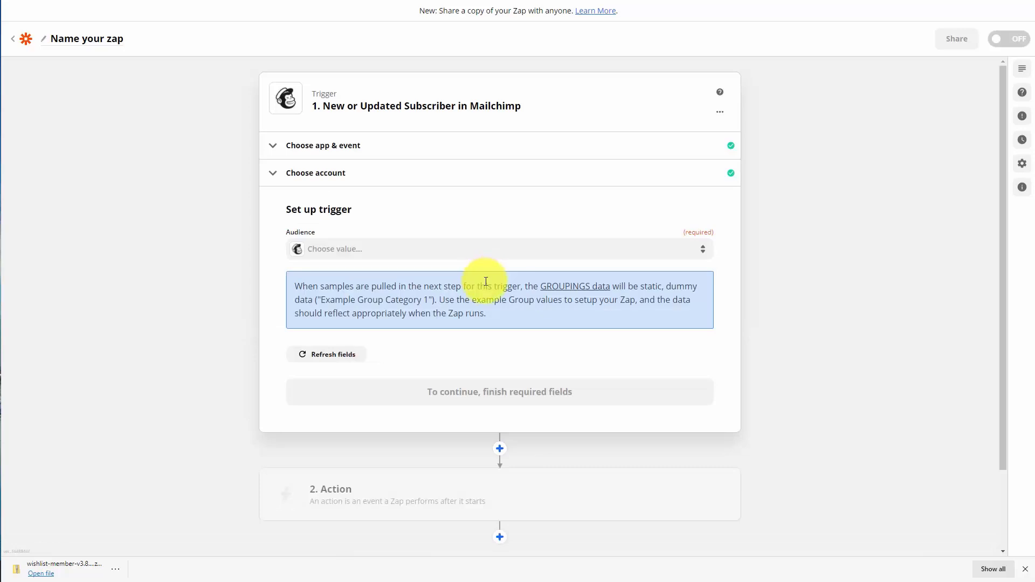
Step: Set the trigger's audience to Video Tutorials and test the trigger
{"action": "left_click", "coordinate": [457, 258]}
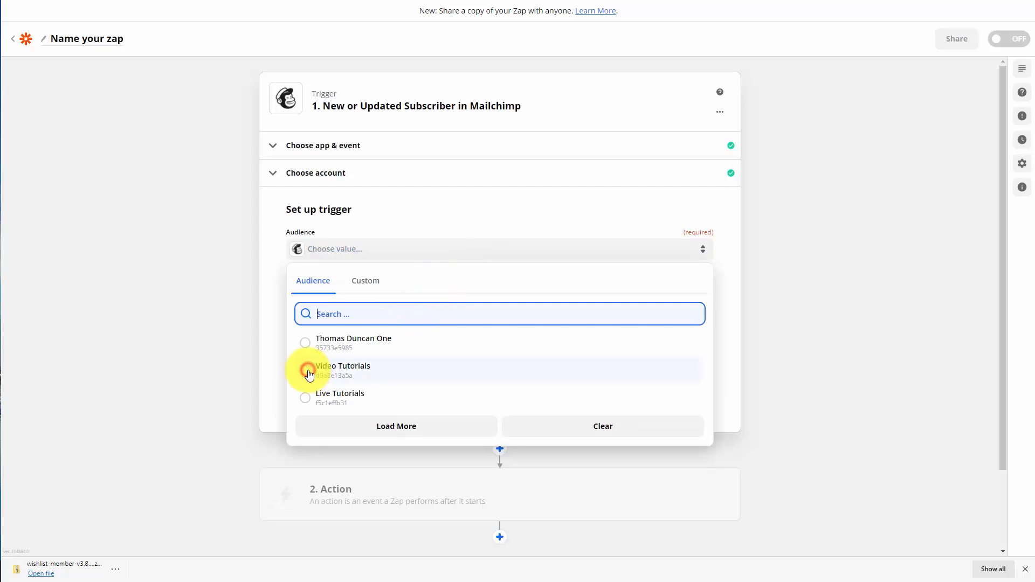
{"action": "left_click", "coordinate": [319, 369]}
{"action": "left_click", "coordinate": [499, 392]}
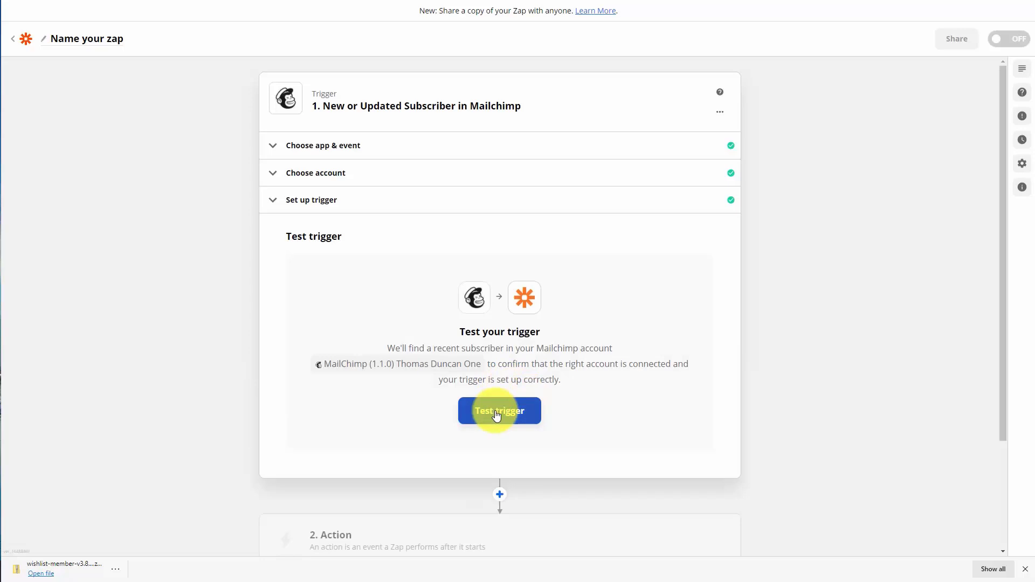
{"action": "left_click", "coordinate": [497, 414]}
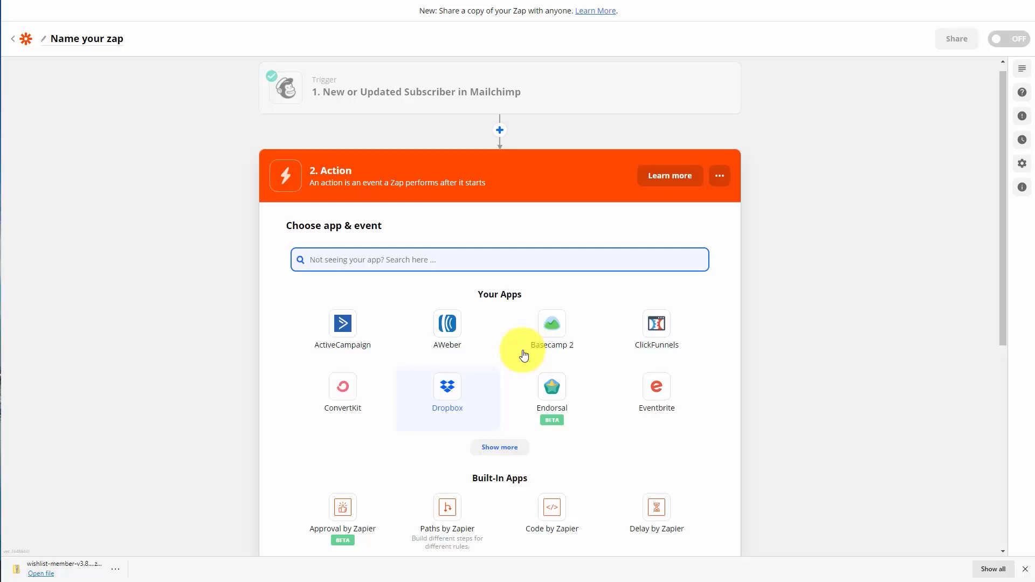
Step: Search for WishList Member as the action app and set its event to Add Member to Level
{"action": "type", "text": "wishli"}
{"action": "left_click", "coordinate": [350, 319]}
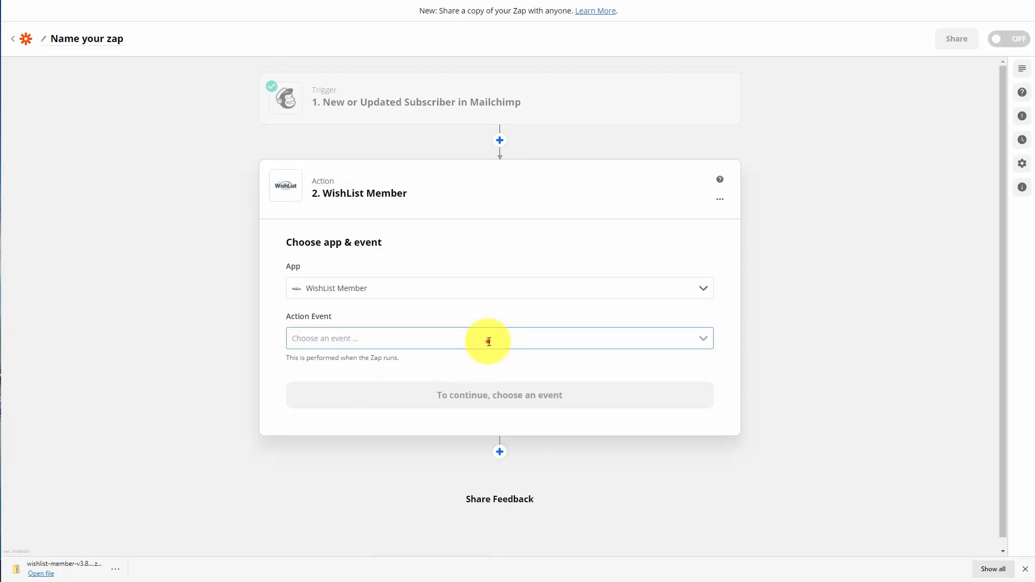
{"action": "left_click", "coordinate": [488, 340]}
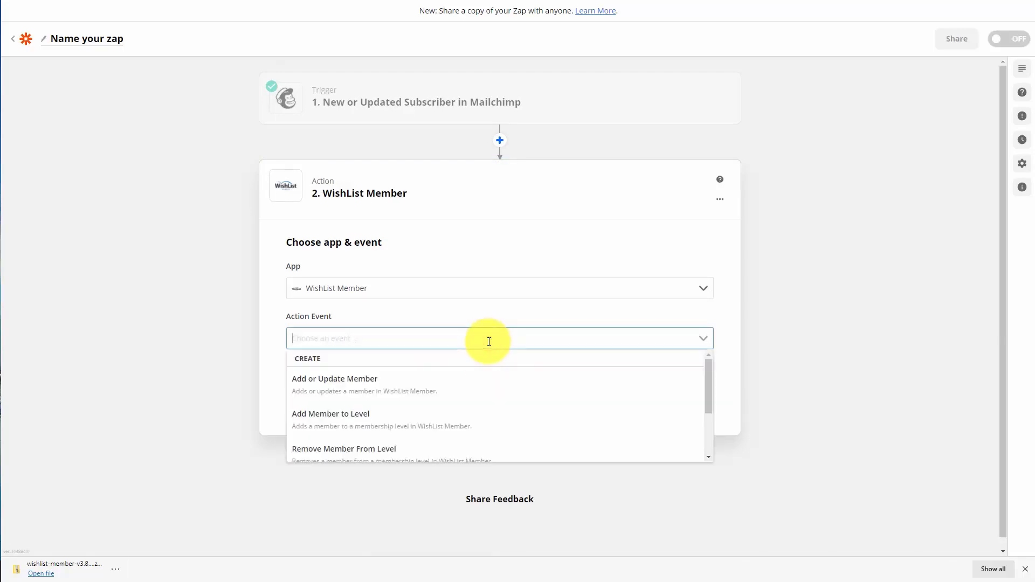
{"action": "left_click", "coordinate": [360, 422]}
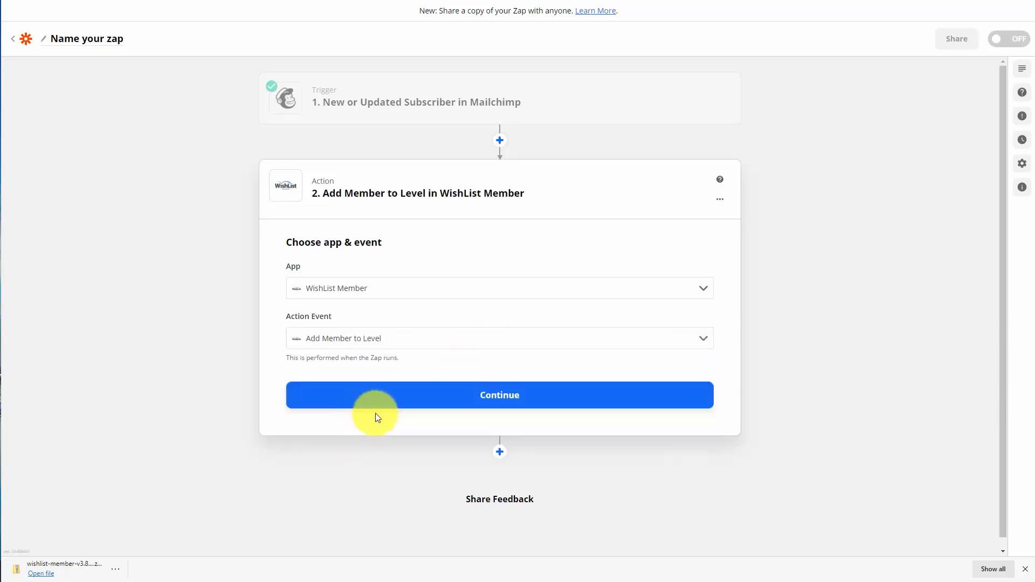
{"action": "left_click", "coordinate": [501, 396]}
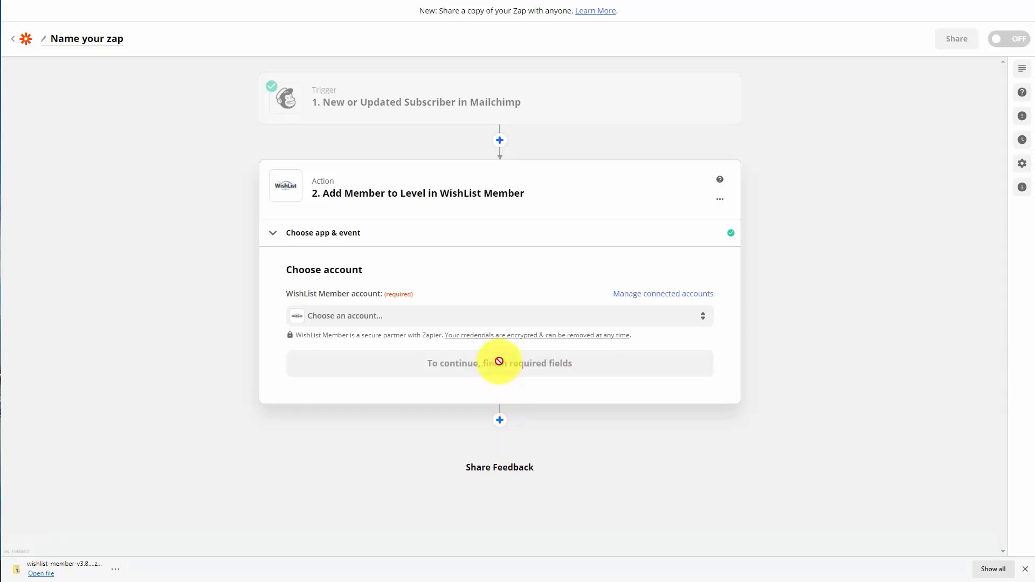
Step: Start connecting a new WishList Member account and activate the Zapier integration among WishList Member's other services in WordPress
{"action": "left_click", "coordinate": [489, 320]}
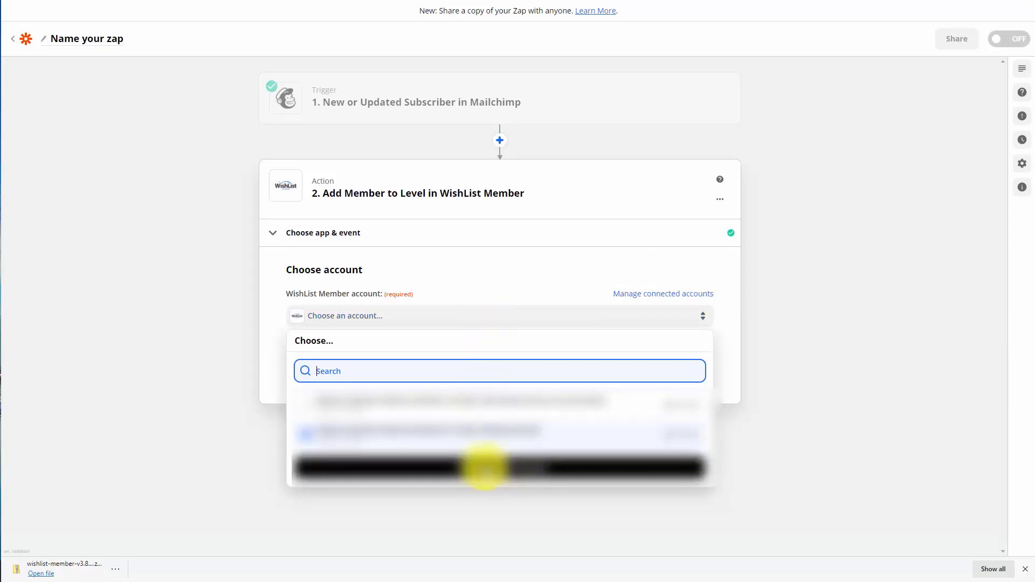
{"action": "left_click", "coordinate": [483, 467]}
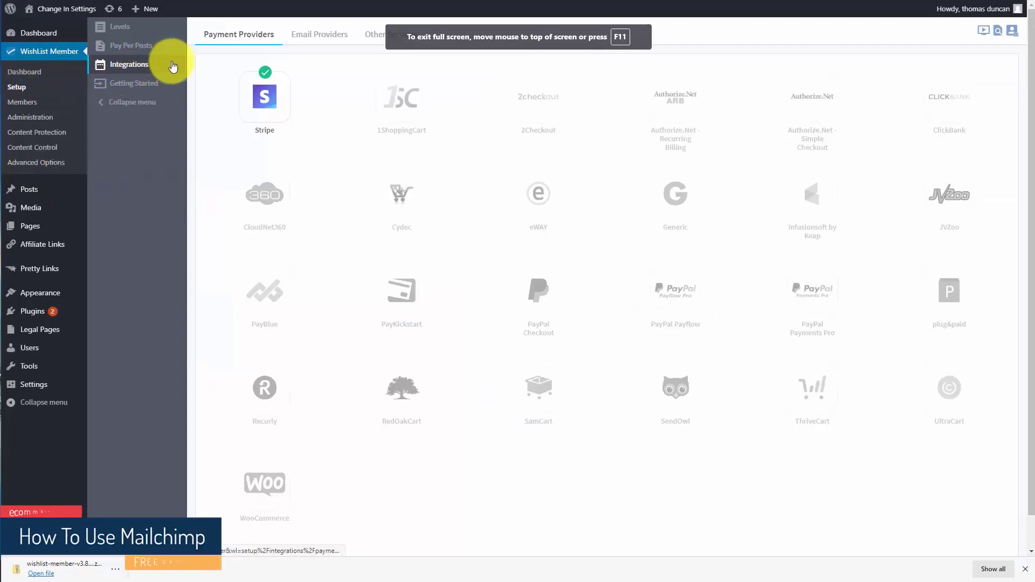
{"action": "left_click", "coordinate": [376, 36]}
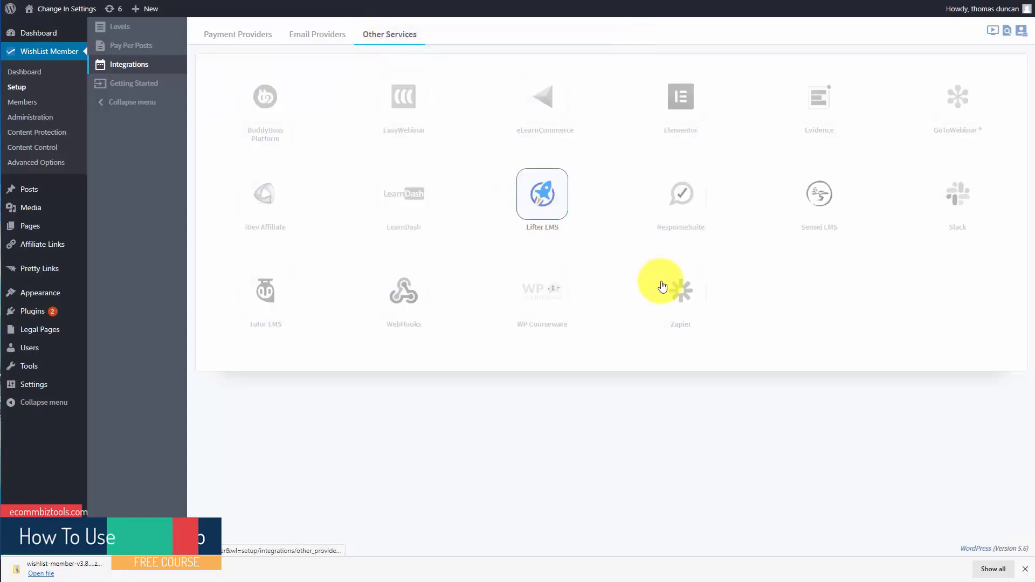
{"action": "left_click", "coordinate": [666, 287]}
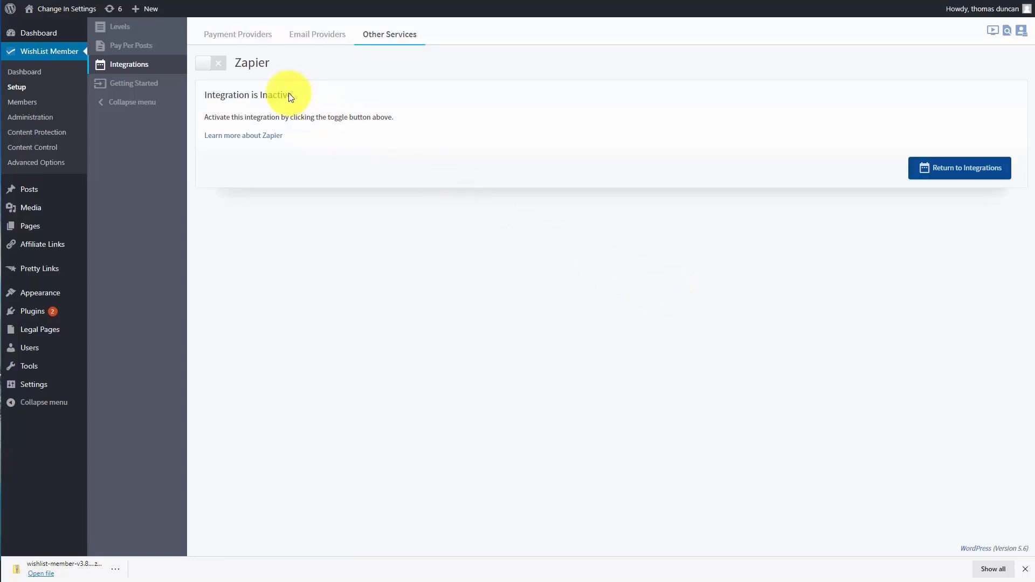
{"action": "left_click", "coordinate": [213, 62]}
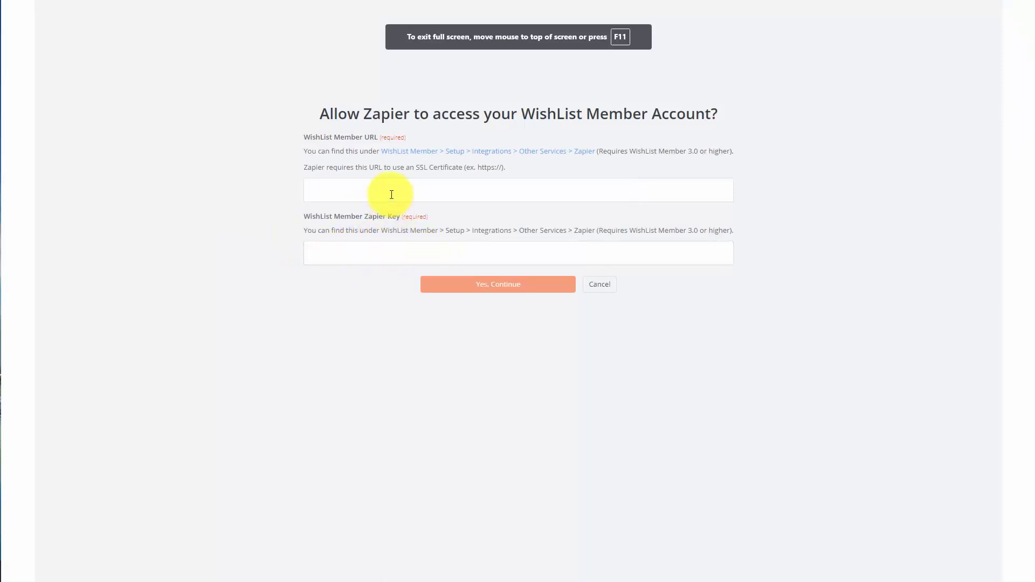
Step: Authorize Zapier with the WishList Member URL and Zapier key, and use the connected WishList Member account ending in #2 for the action
{"action": "left_click", "coordinate": [391, 195]}
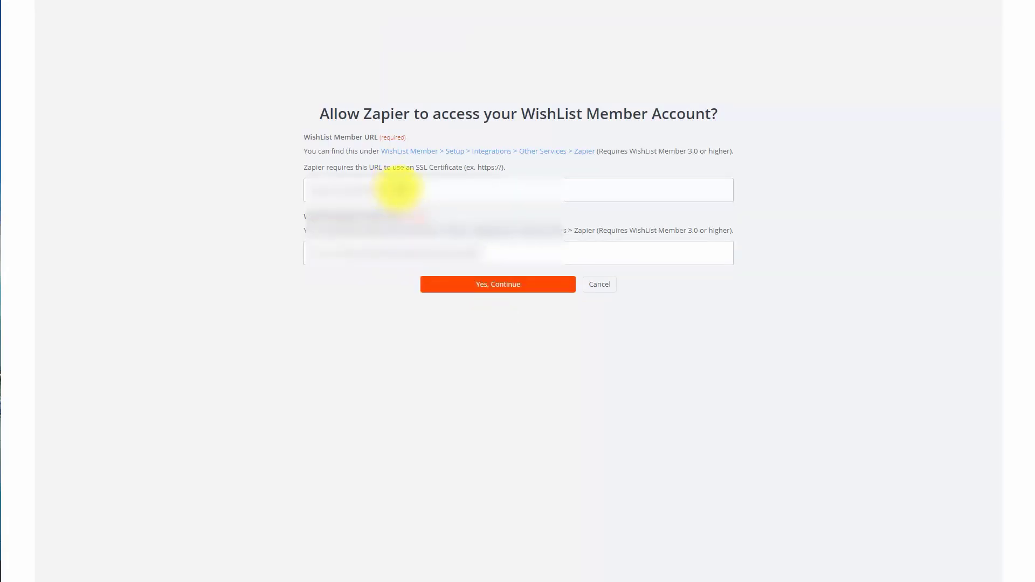
{"action": "left_click", "coordinate": [468, 290]}
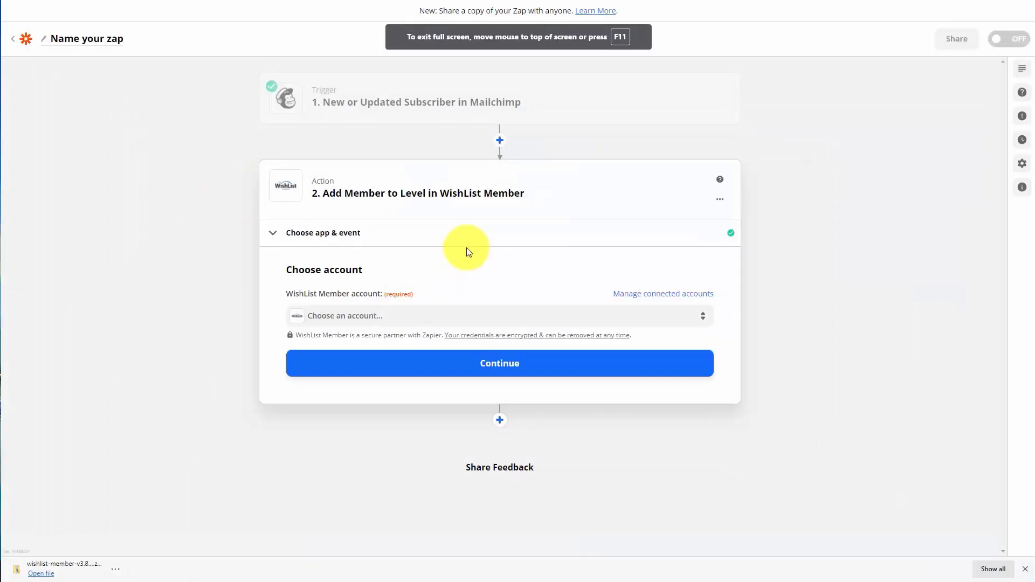
{"action": "left_click", "coordinate": [503, 321]}
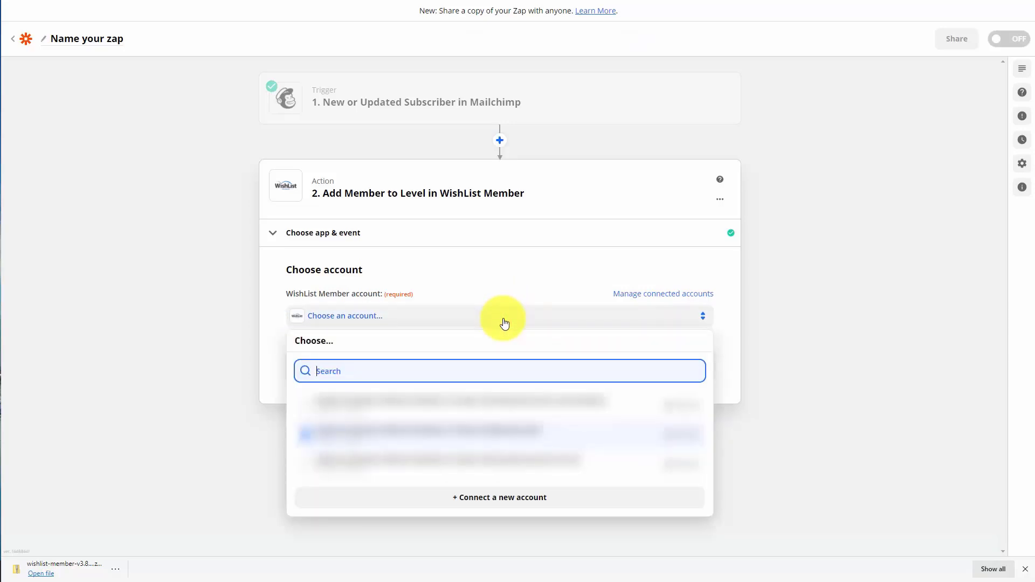
{"action": "left_click", "coordinate": [507, 402]}
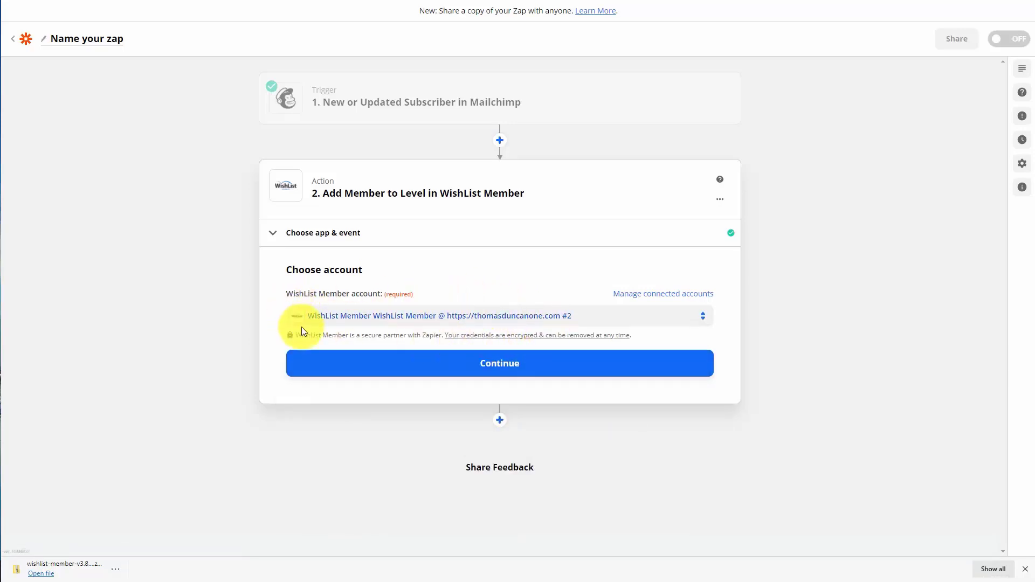
{"action": "left_click", "coordinate": [515, 377]}
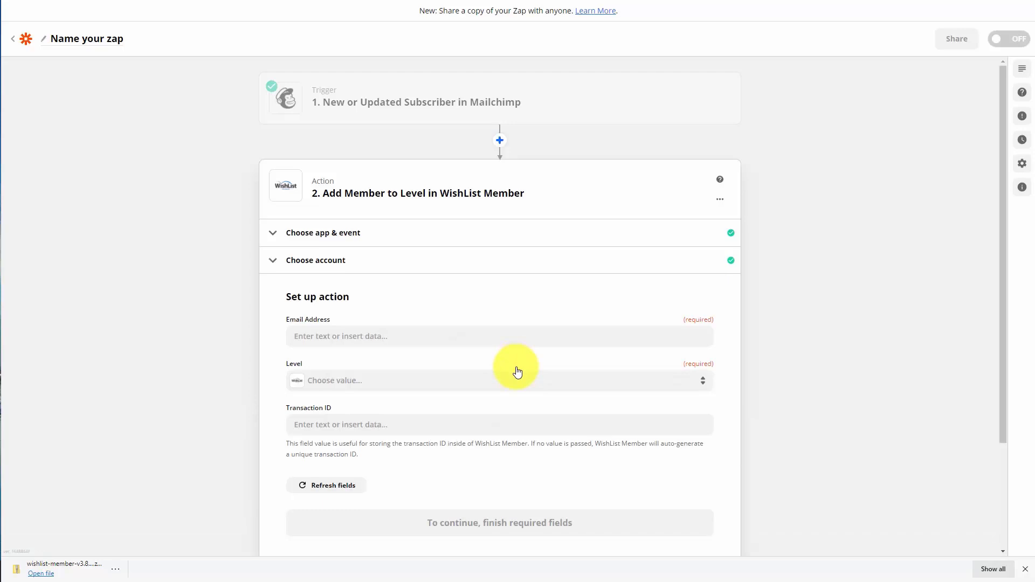
Step: Map the action's Email Address to the Mailchimp subscriber's Email, set Level to Video Tutorials, and confirm the setup
{"action": "left_click", "coordinate": [374, 341]}
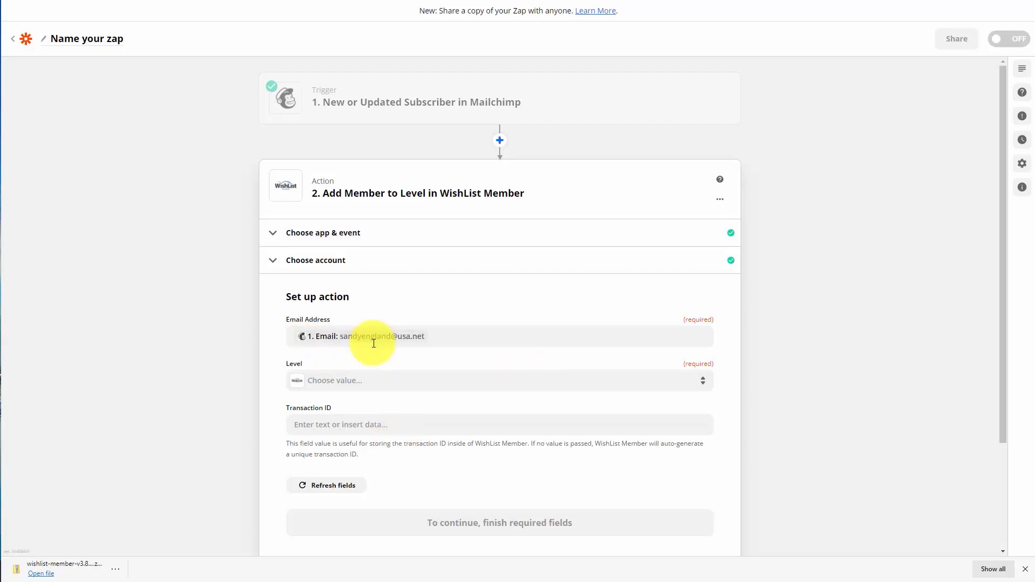
{"action": "left_click", "coordinate": [384, 385]}
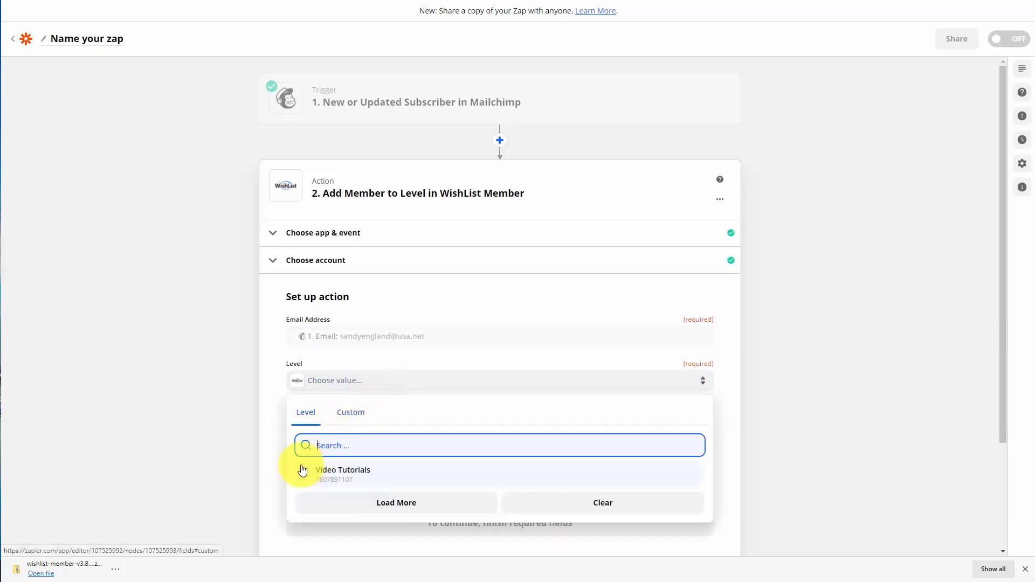
{"action": "left_click", "coordinate": [302, 471]}
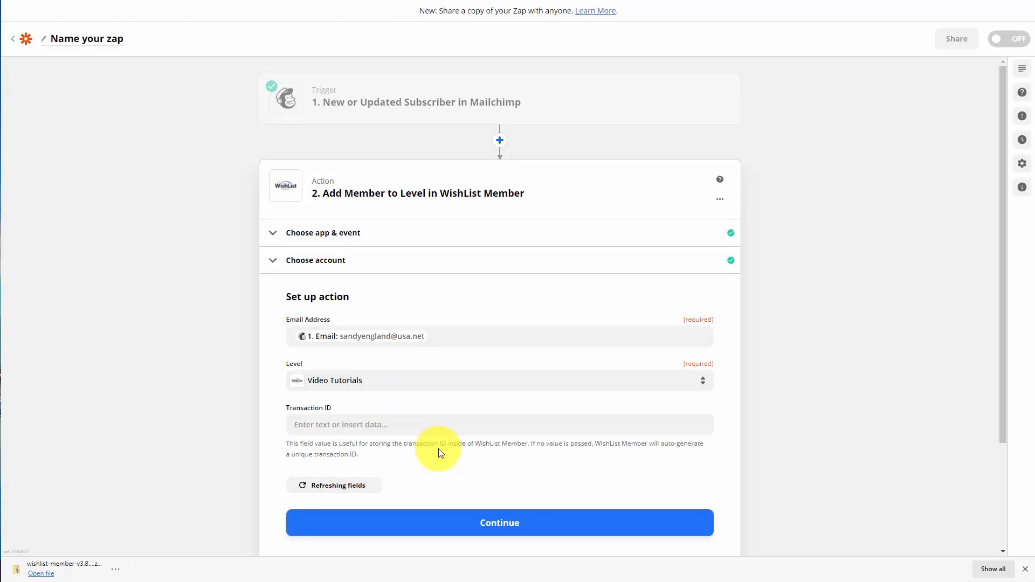
{"action": "left_click", "coordinate": [501, 524]}
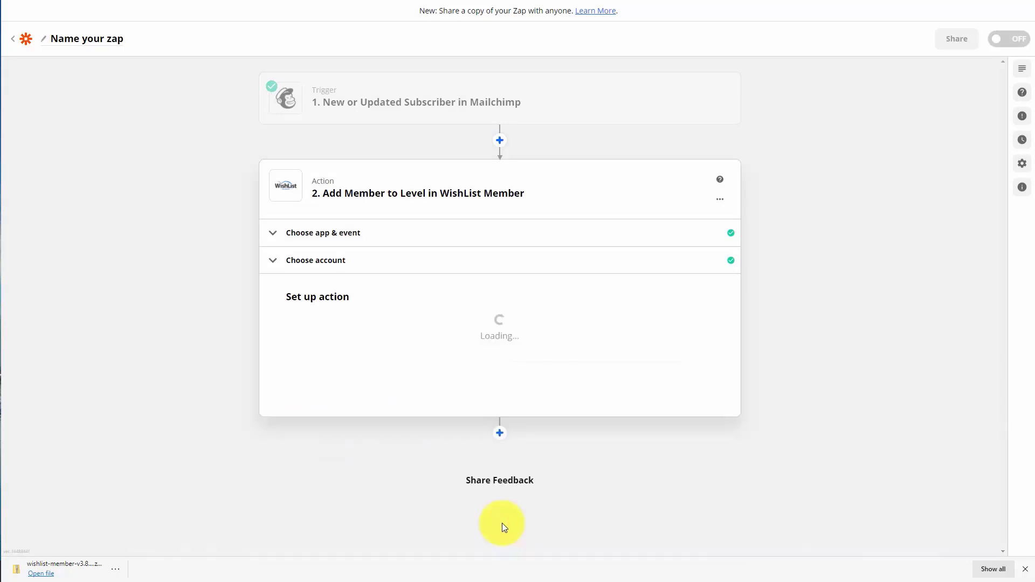